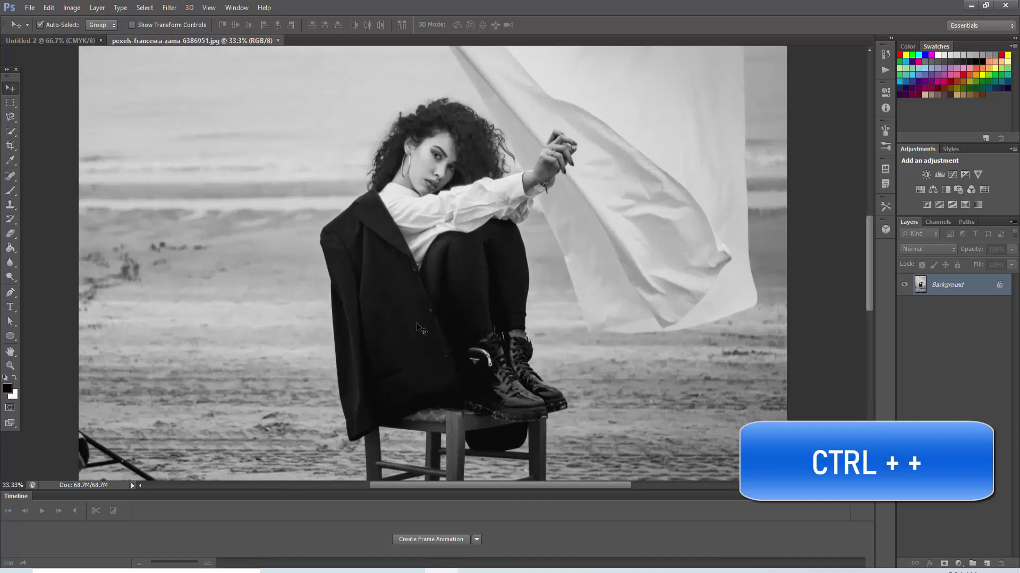
Step: Outline the seated woman without the chair using the Magnetic Lasso and copy the selection to a new layer
left_click(12, 121)
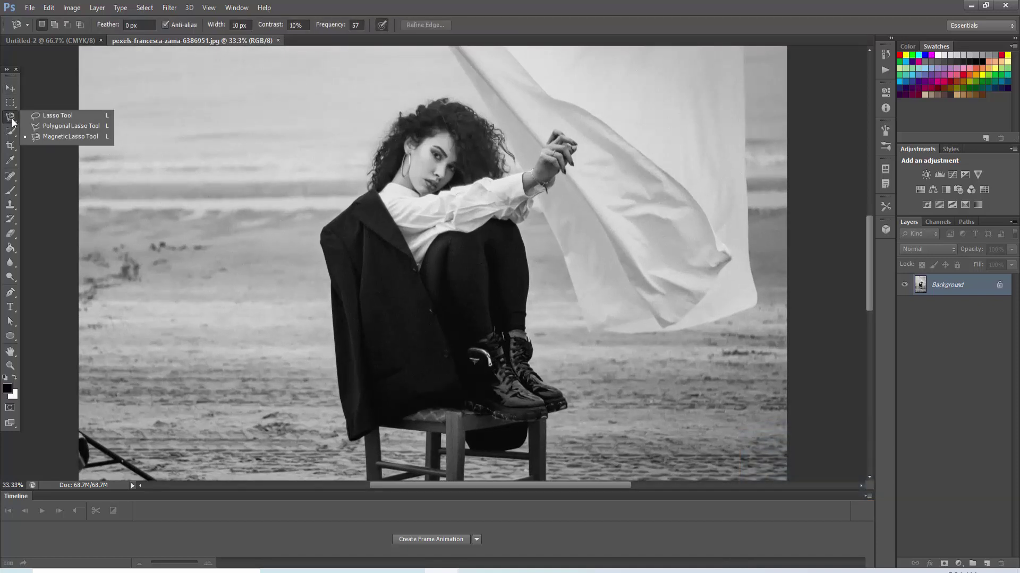
left_click(59, 136)
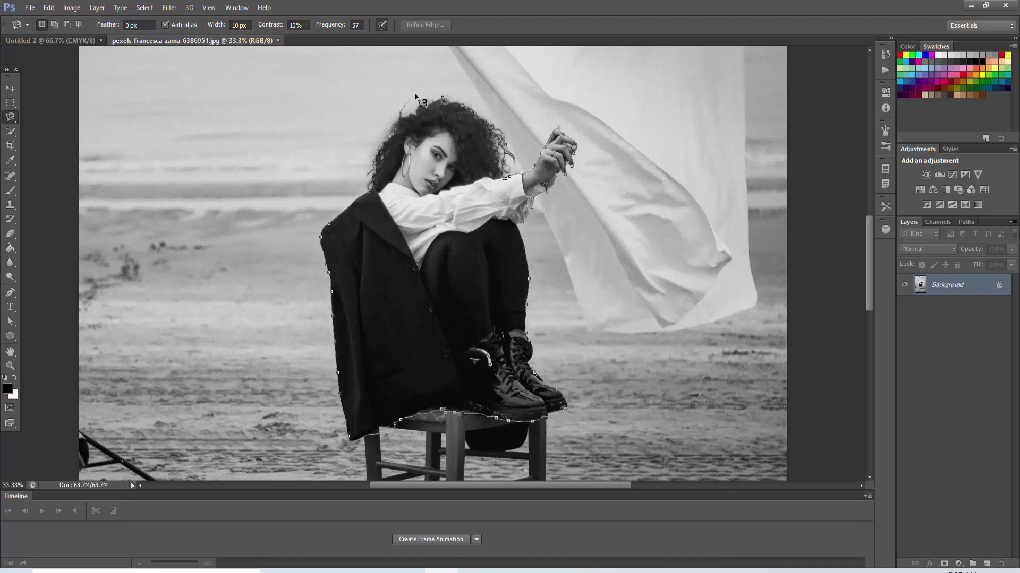
double_click(442, 96)
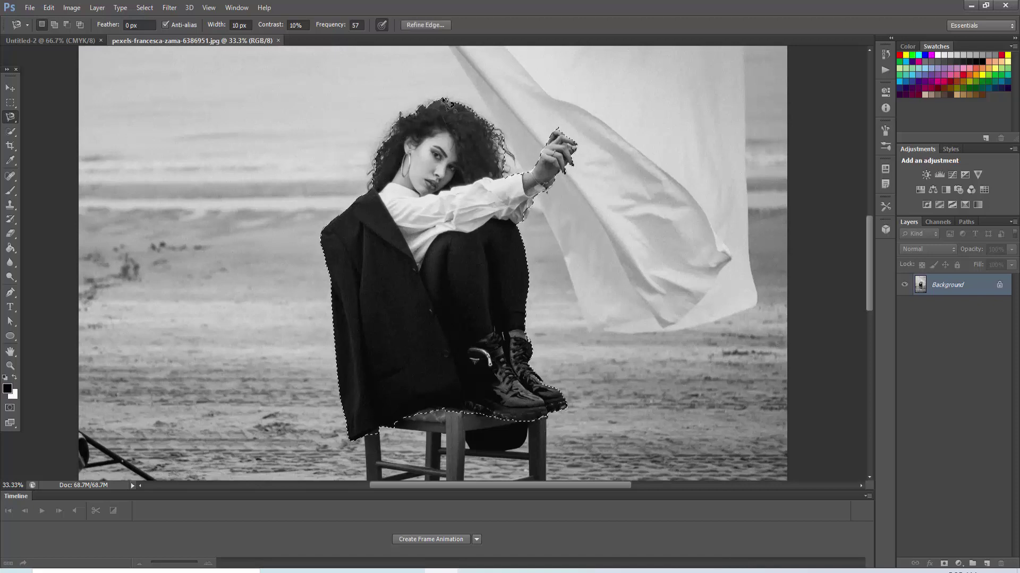
right_click(422, 285)
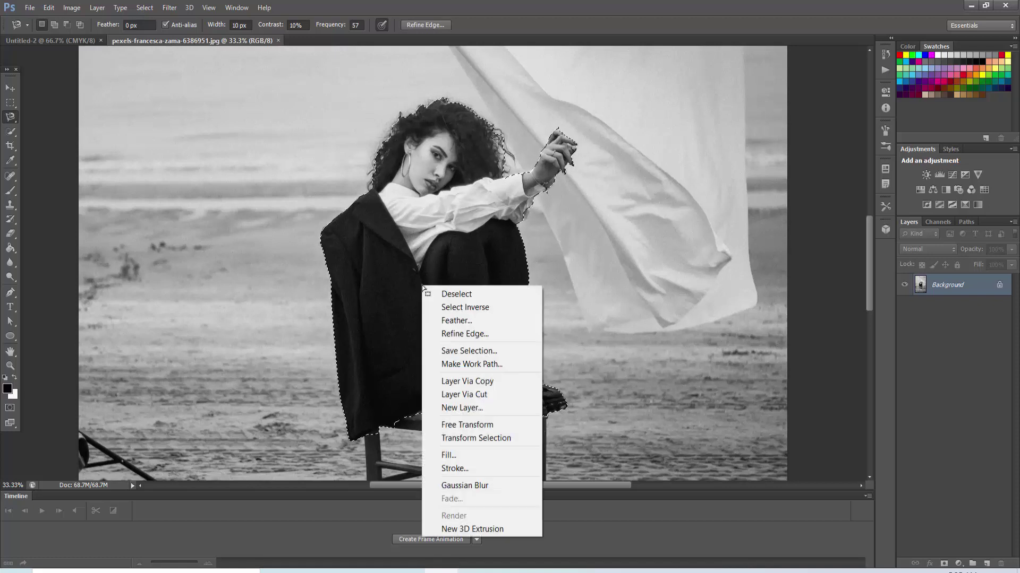
left_click(470, 381)
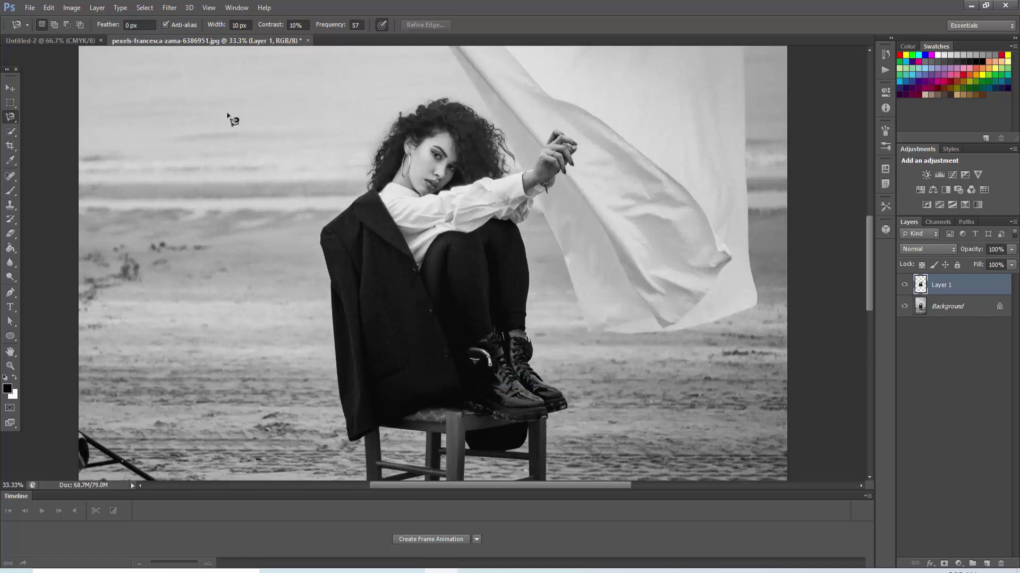
Step: Delete the original Background layer, leaving only the woman's cutout
left_click(8, 90)
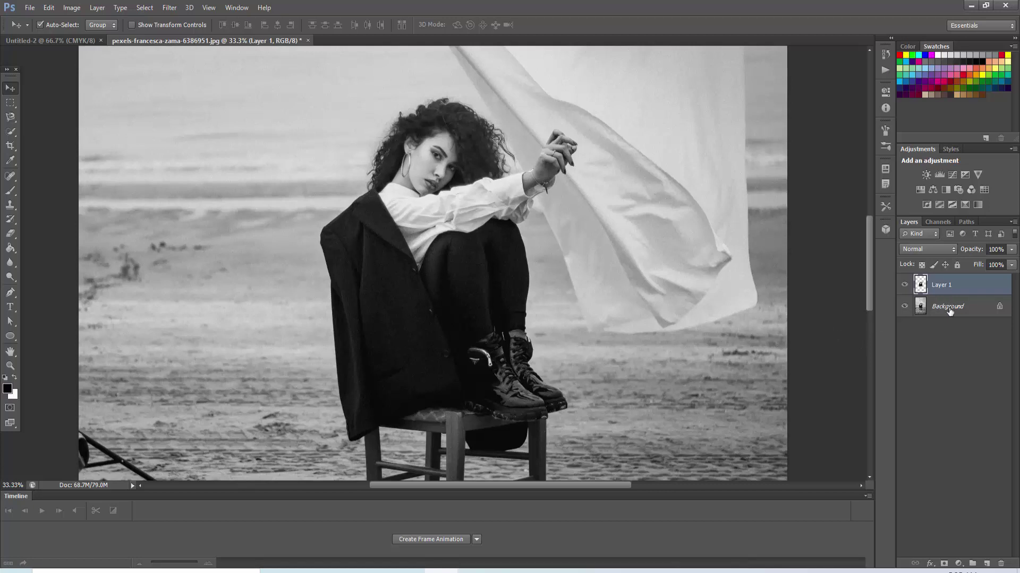
left_click(950, 310)
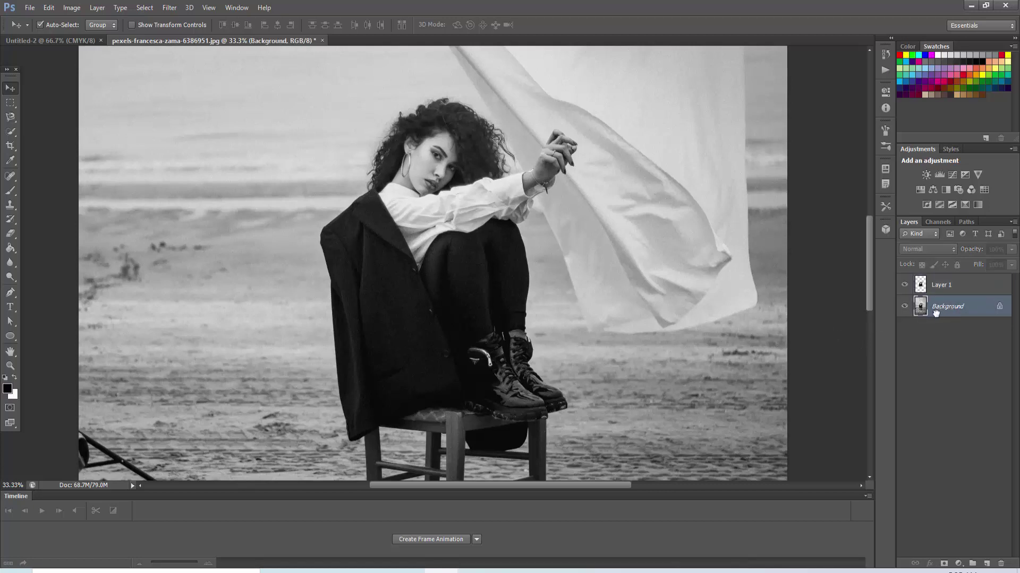
left_click_drag(936, 313, 1001, 563)
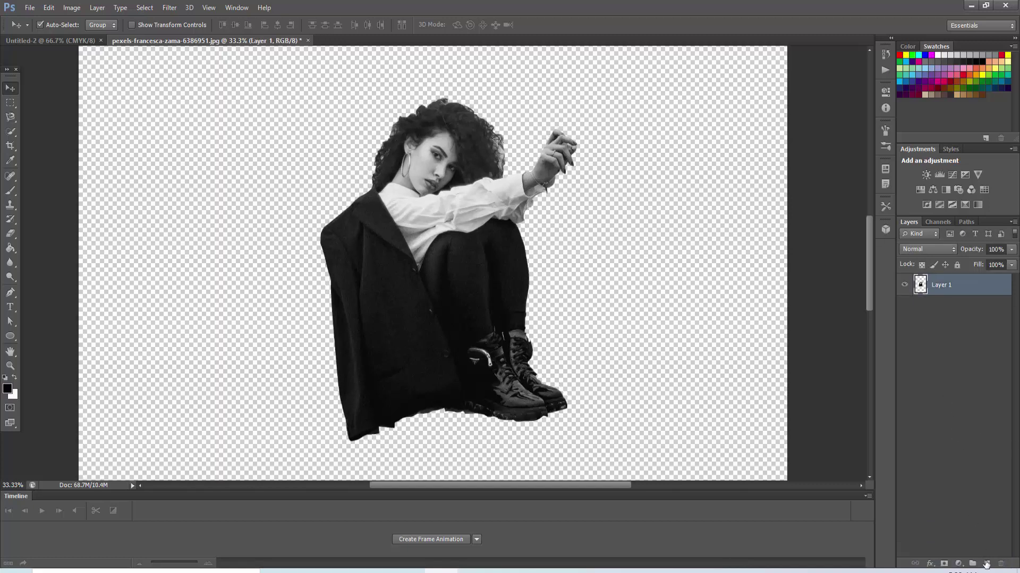
Step: Add a new layer above the woman's cutout, hide the cutout layer and fill the new layer with black
left_click(986, 564)
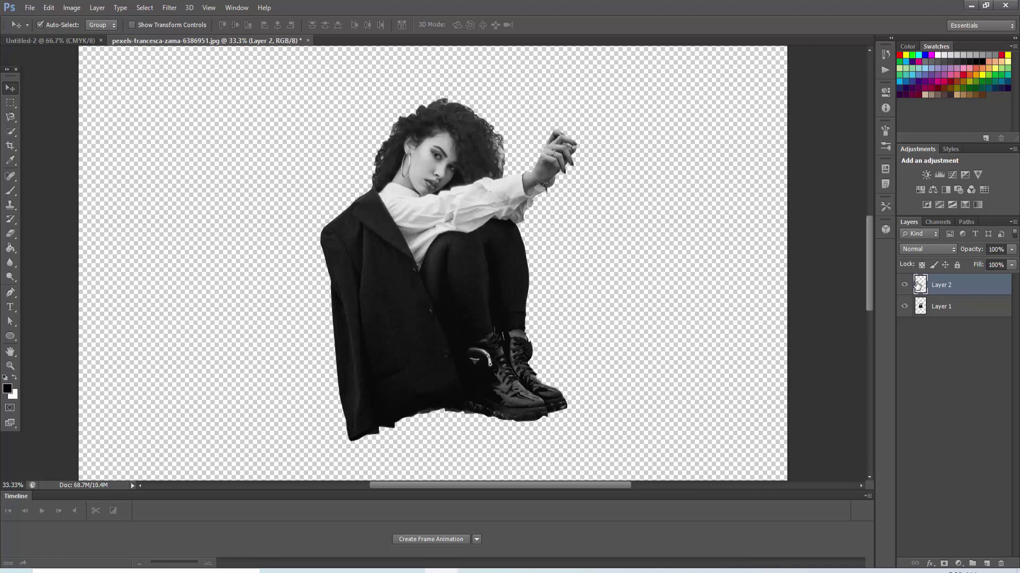
left_click(904, 307)
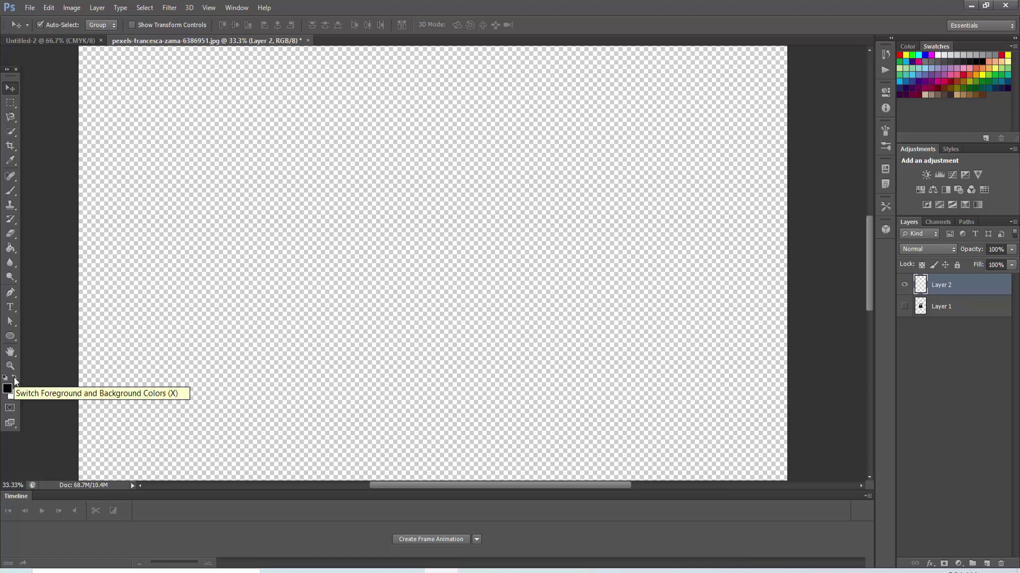
left_click(9, 249)
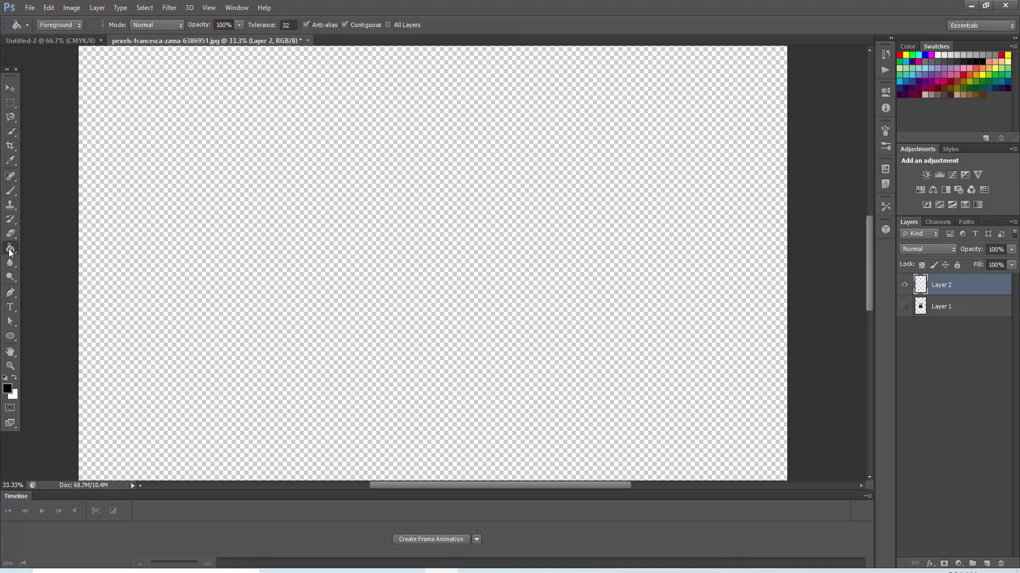
left_click(239, 247)
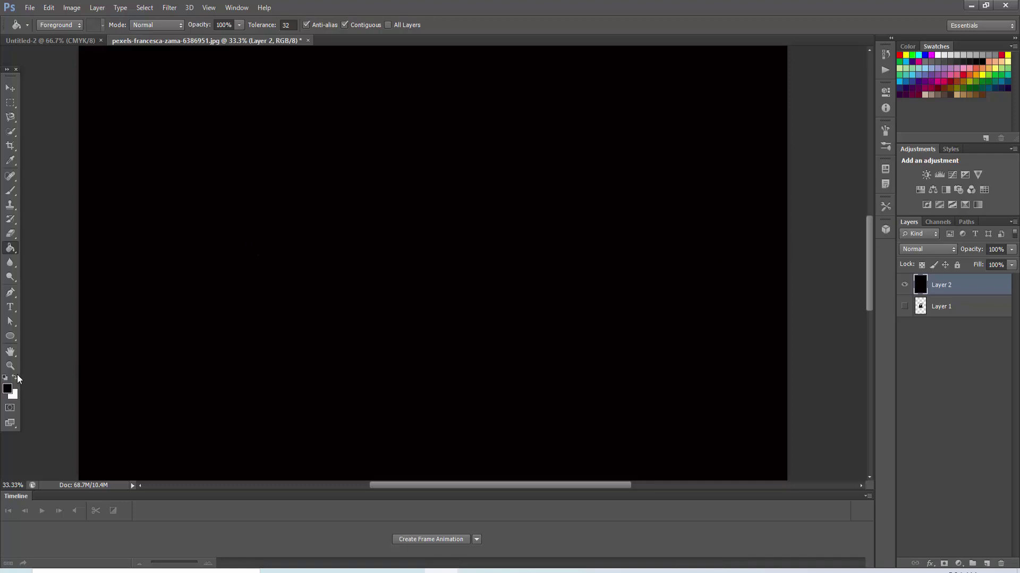
Step: Swap the foreground and background colours and refill Layer 2 with white
left_click(15, 377)
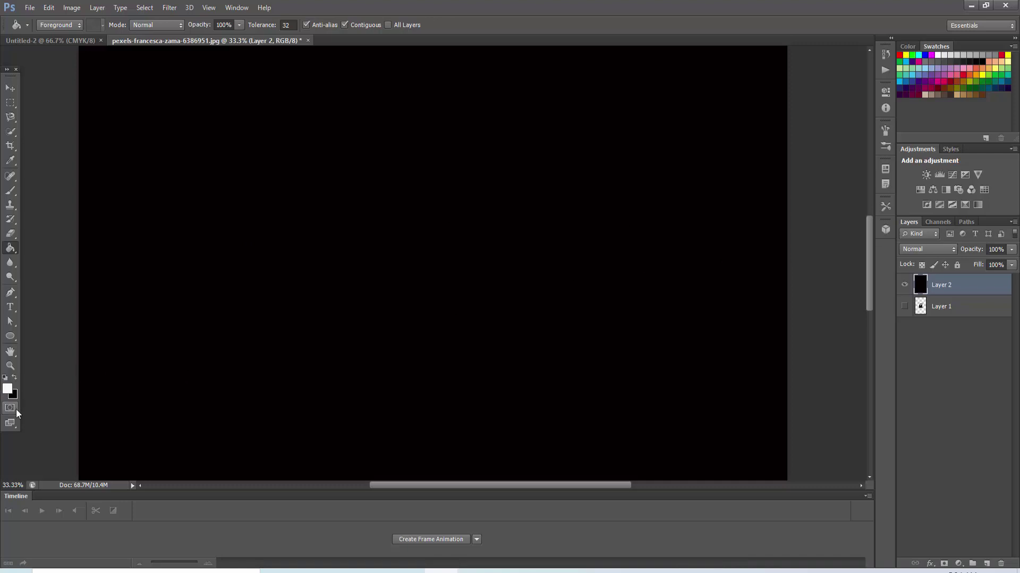
left_click(15, 378)
left_click(15, 378)
left_click(223, 344)
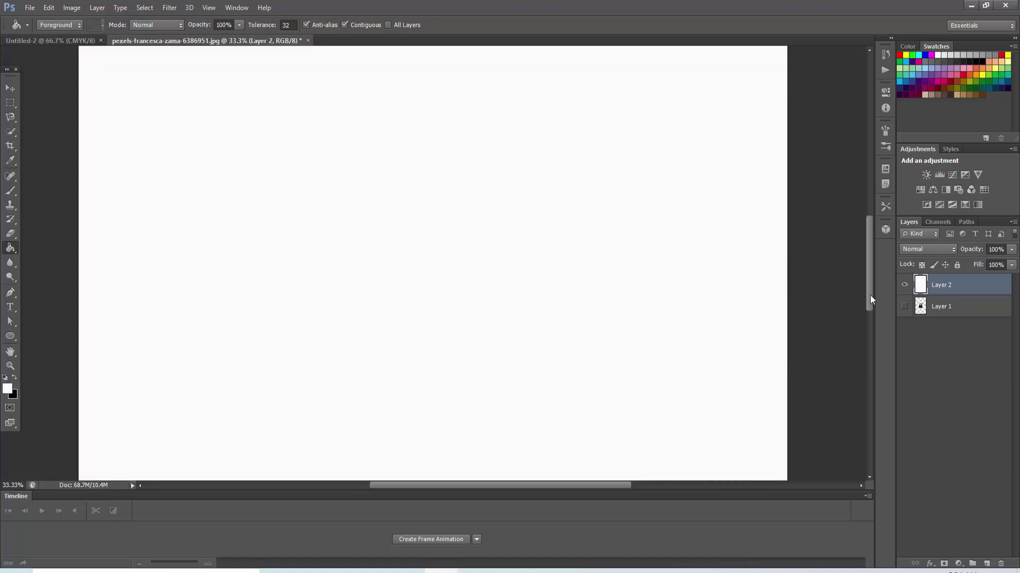
Step: Make the woman's cutout layer visible again and move it above the white layer
left_click(904, 306)
left_click(935, 310)
left_click(936, 327)
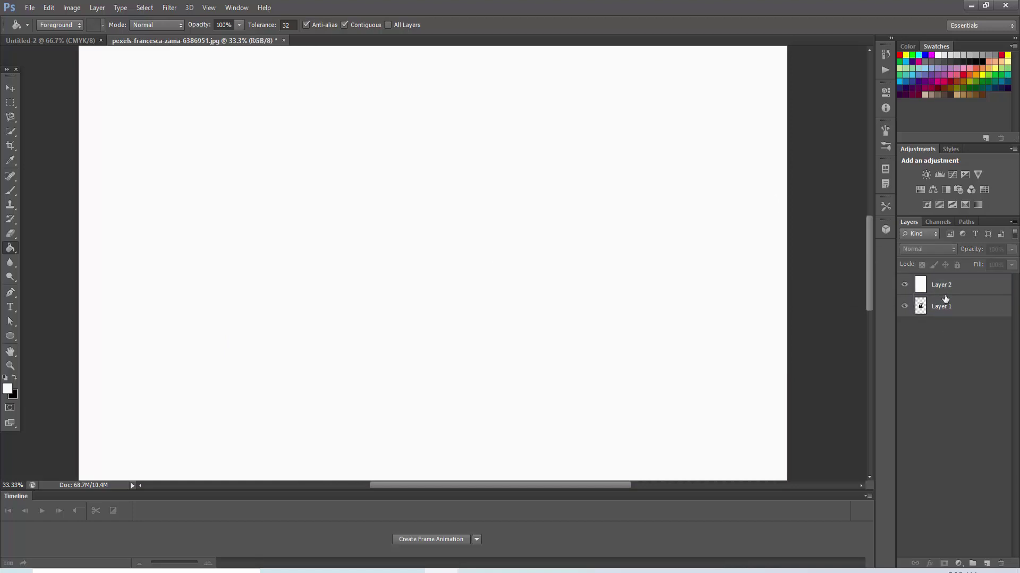
left_click_drag(957, 296, 953, 273)
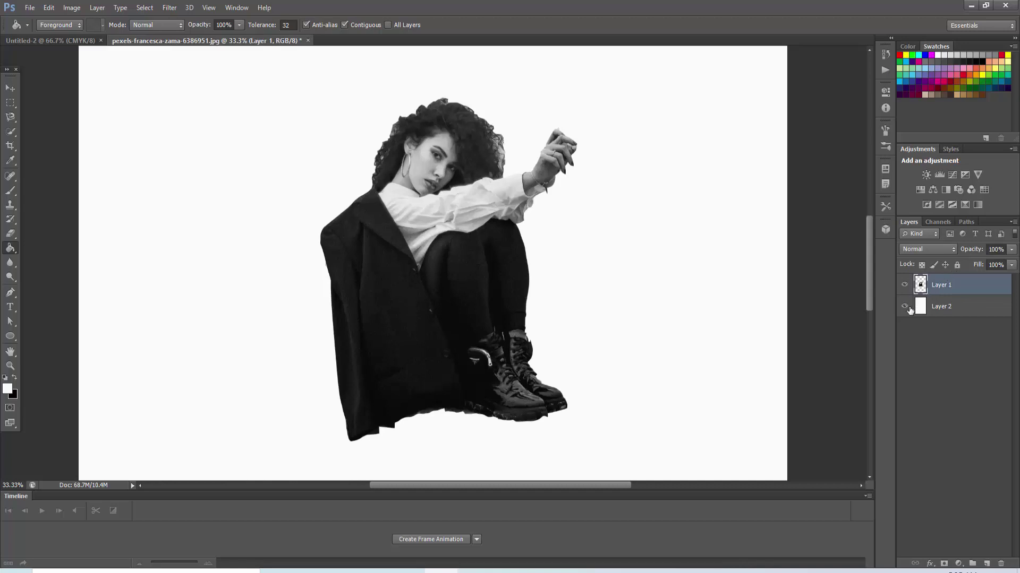
Step: Merge the woman's cutout layer and the white layer into one layer
left_click(941, 312)
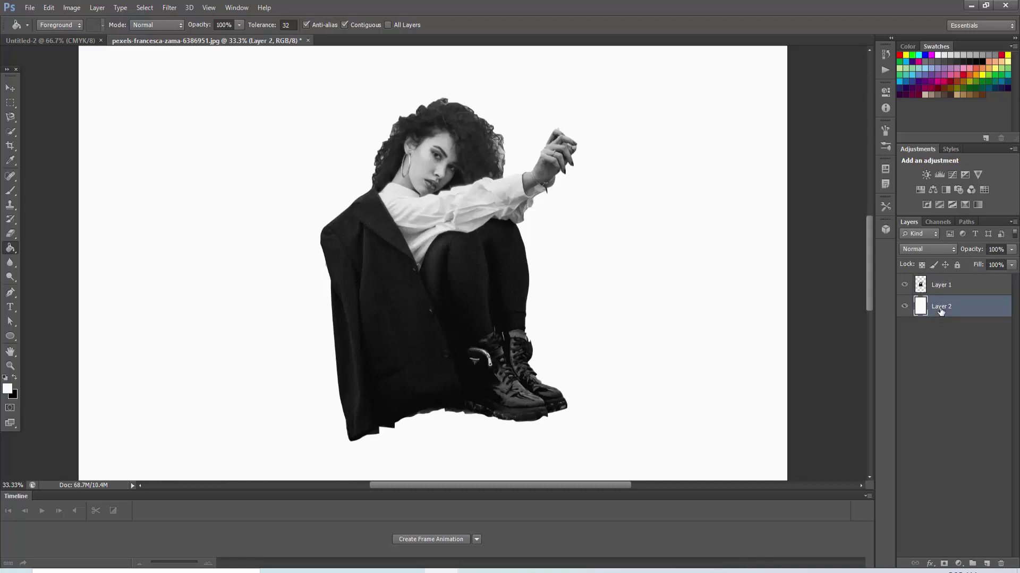
left_click(945, 288, "ctrl")
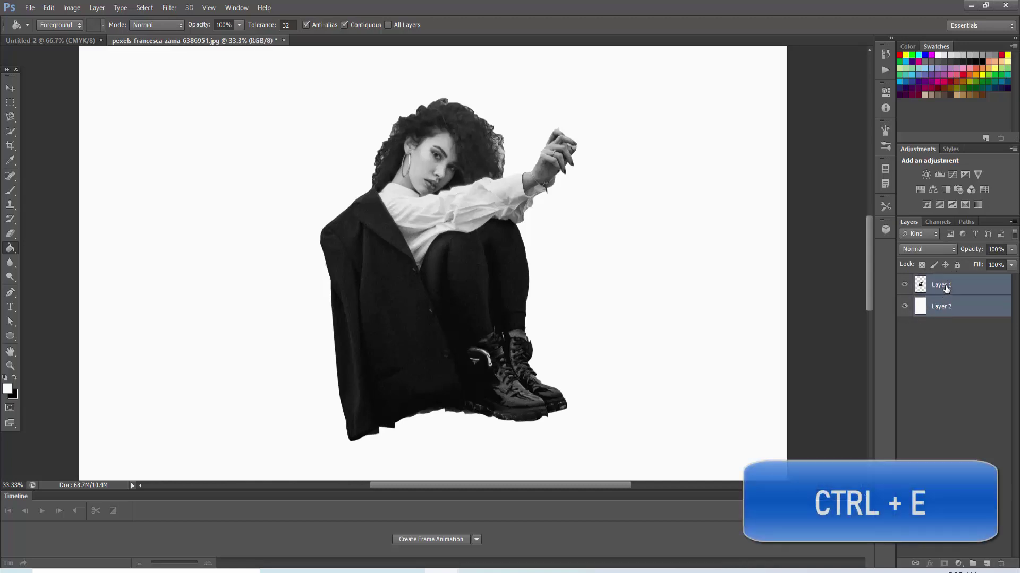
key("ctrl+e")
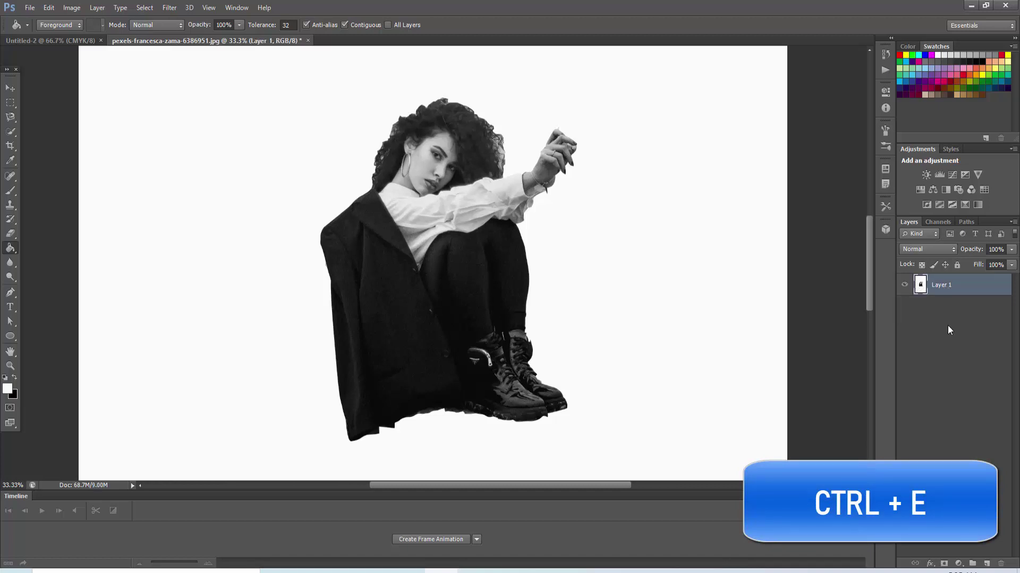
Step: Open the building image from the Desktop folder
left_click(30, 8)
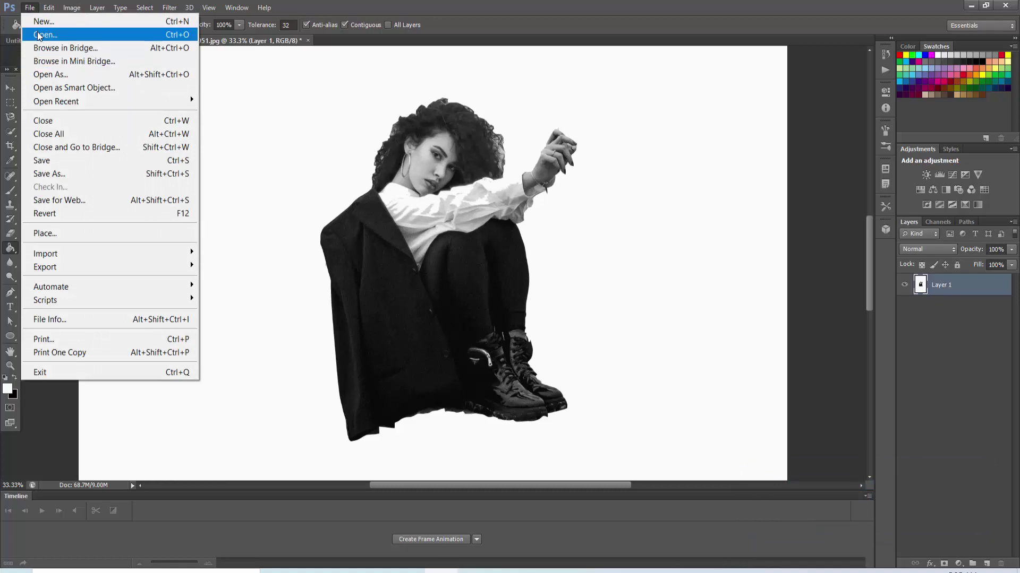
left_click(39, 35)
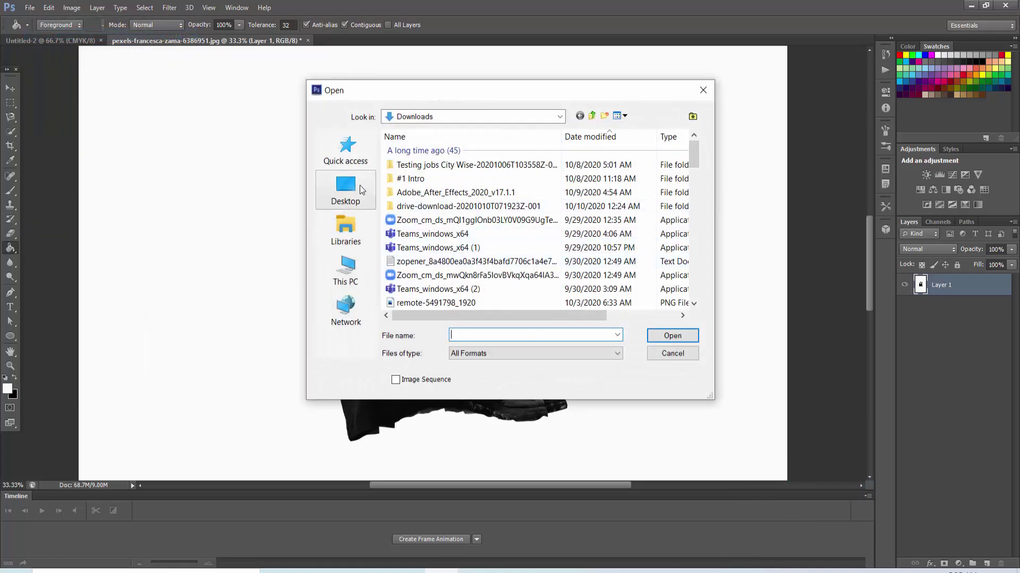
left_click(359, 190)
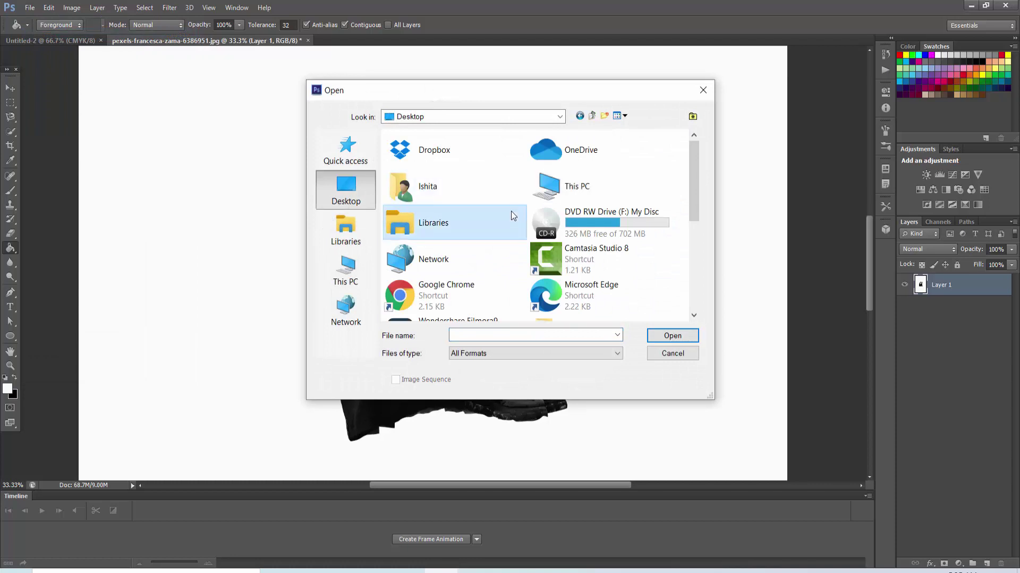
scroll(512, 216, "down", 3)
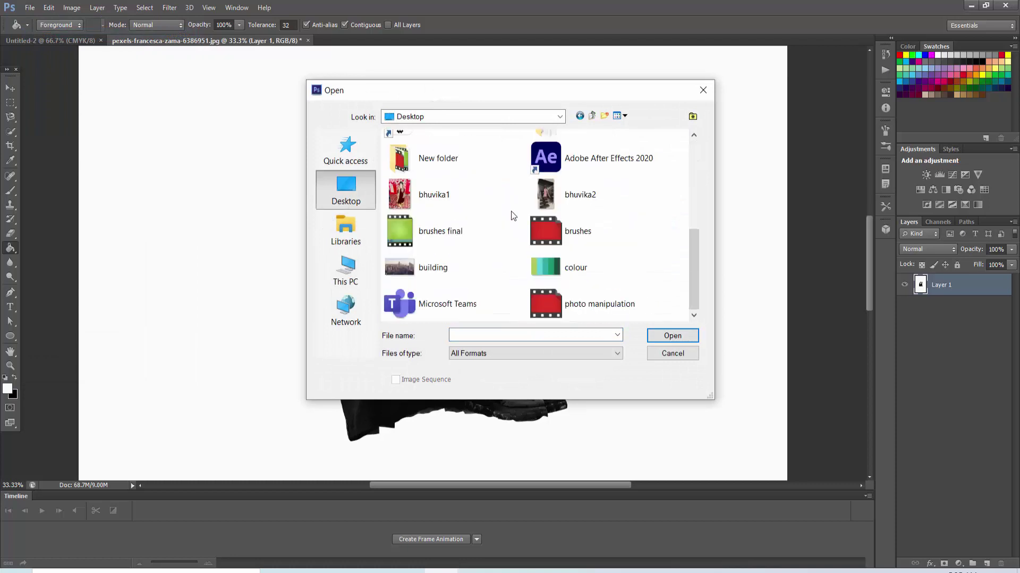
double_click(400, 267)
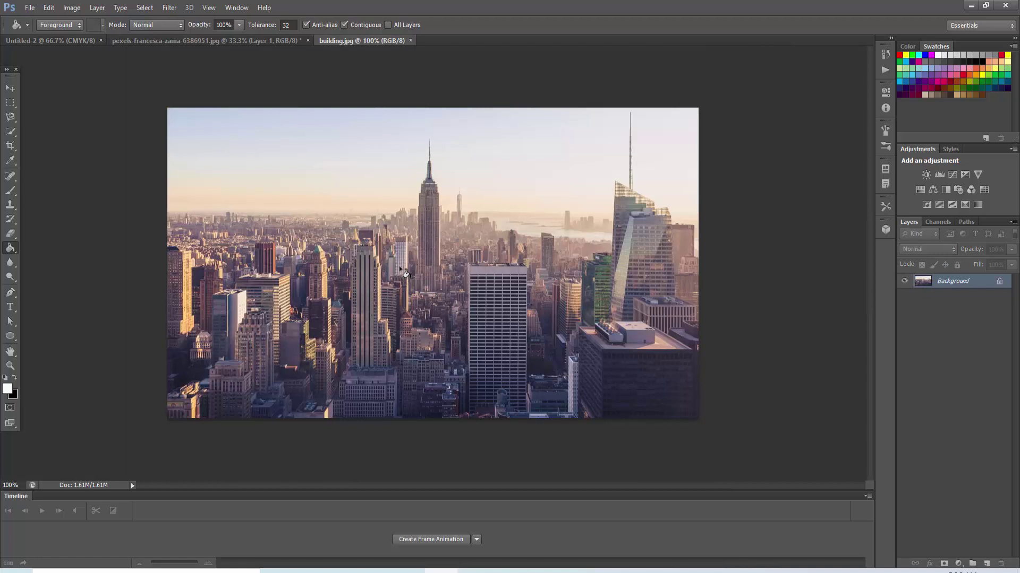
Step: Outline the city buildings below the sky with the Magnetic Lasso and copy the selection to a new layer
key("l")
left_click(167, 213)
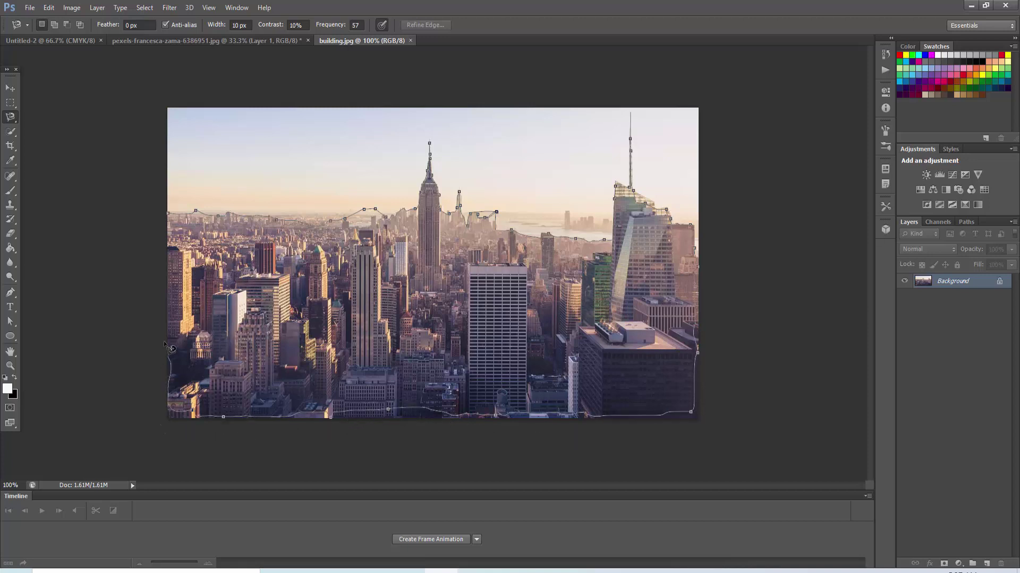
left_click(169, 215)
right_click(368, 312)
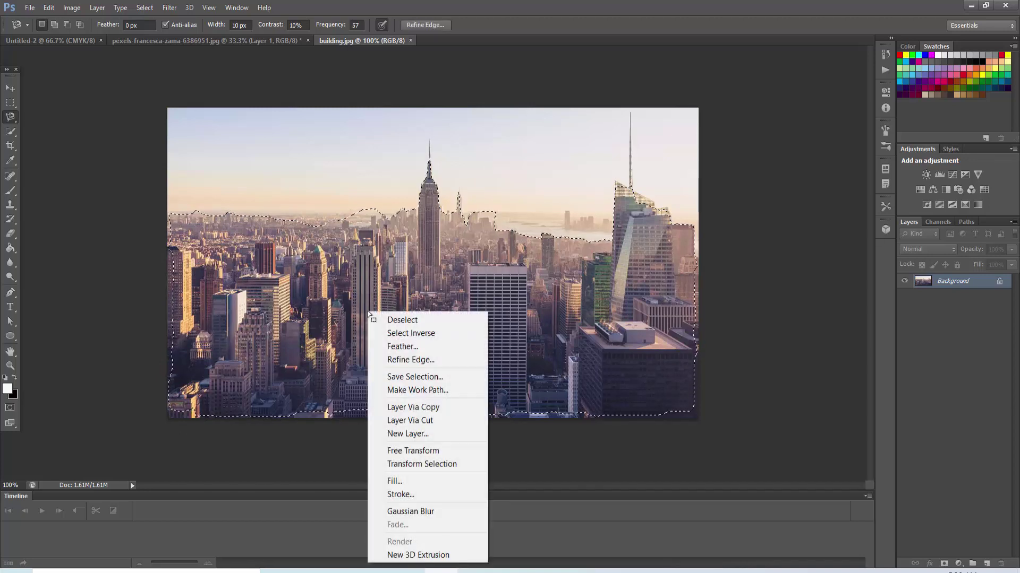
left_click(405, 406)
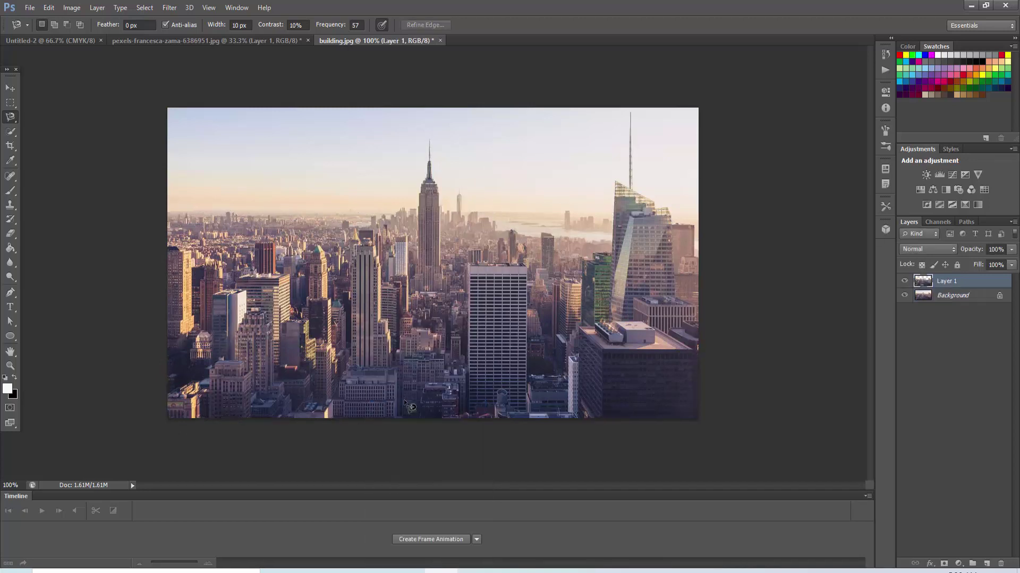
Step: Delete the Background layer of the building image, leaving only the skyline cutout
key("v")
left_click(616, 308)
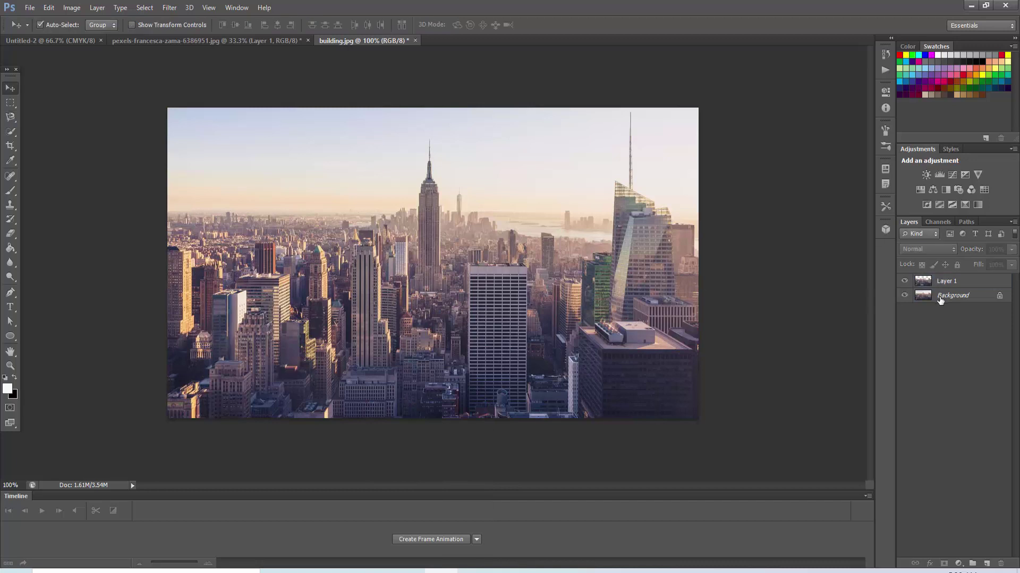
left_click(905, 295)
left_click_drag(949, 298, 988, 433)
left_click_drag(1005, 538, 1002, 564)
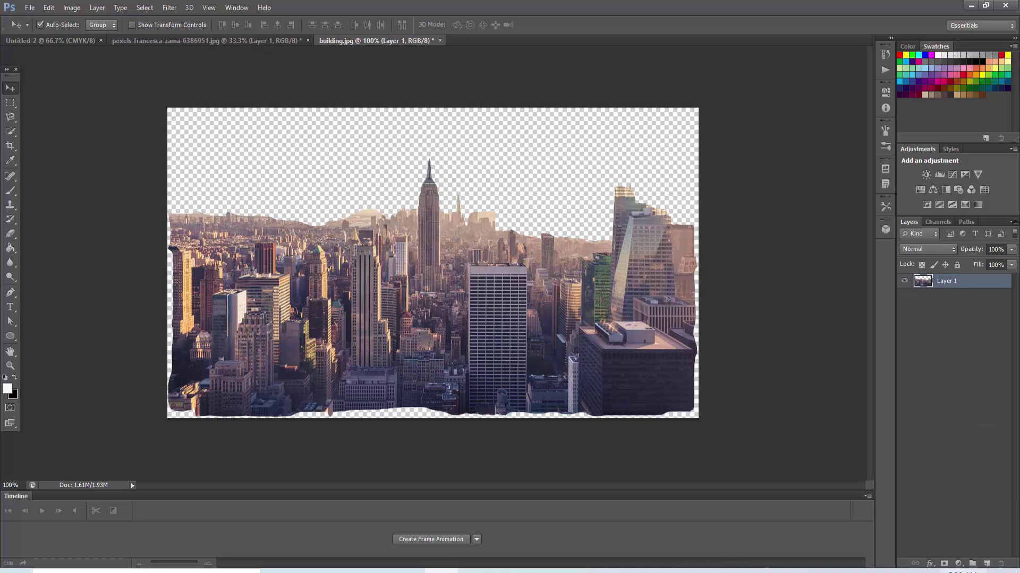
Step: Add a new layer in the building image, hide the skyline cutout and fill the new layer with white
left_click(987, 564)
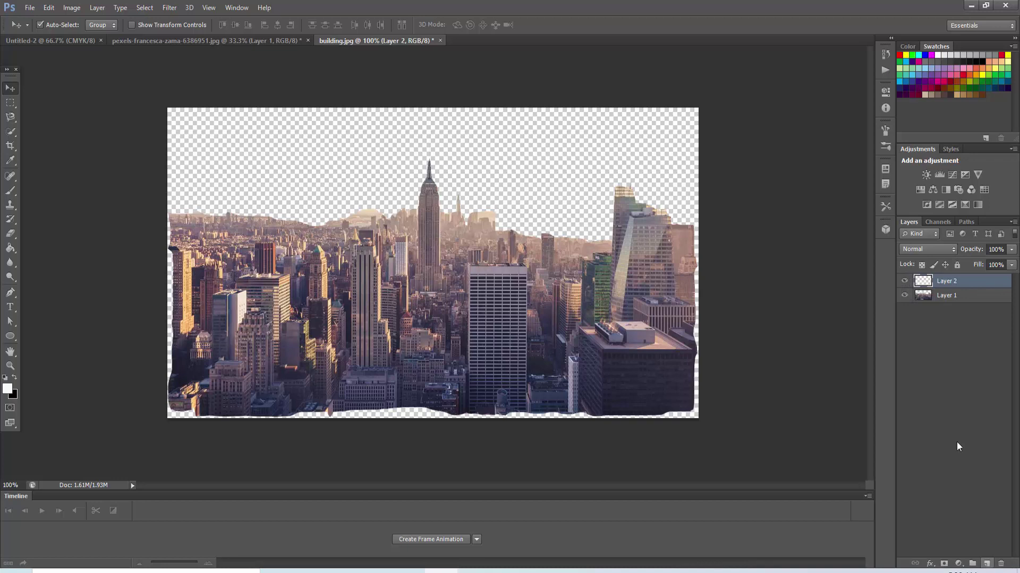
left_click(904, 297)
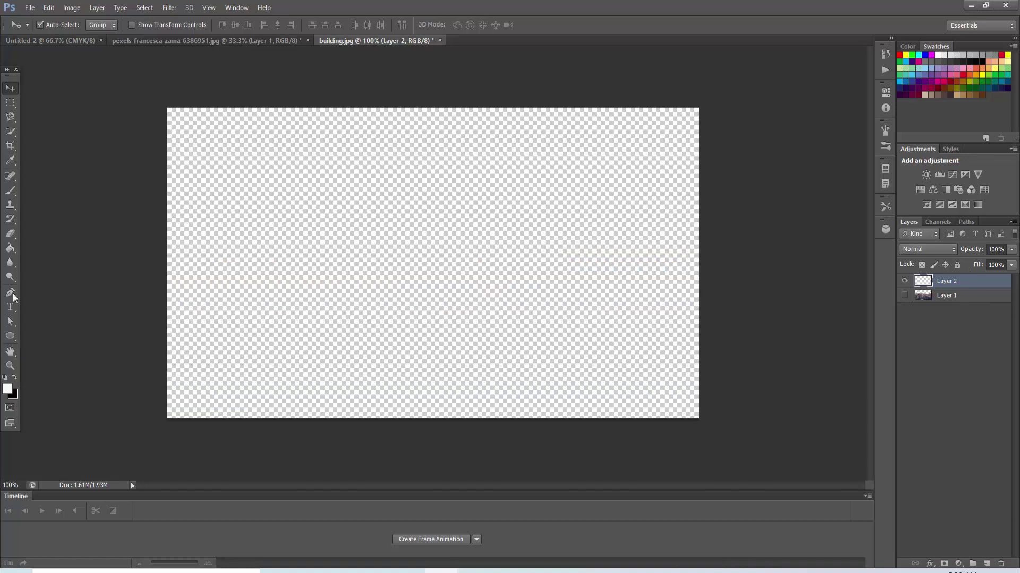
left_click(13, 248)
left_click(306, 272)
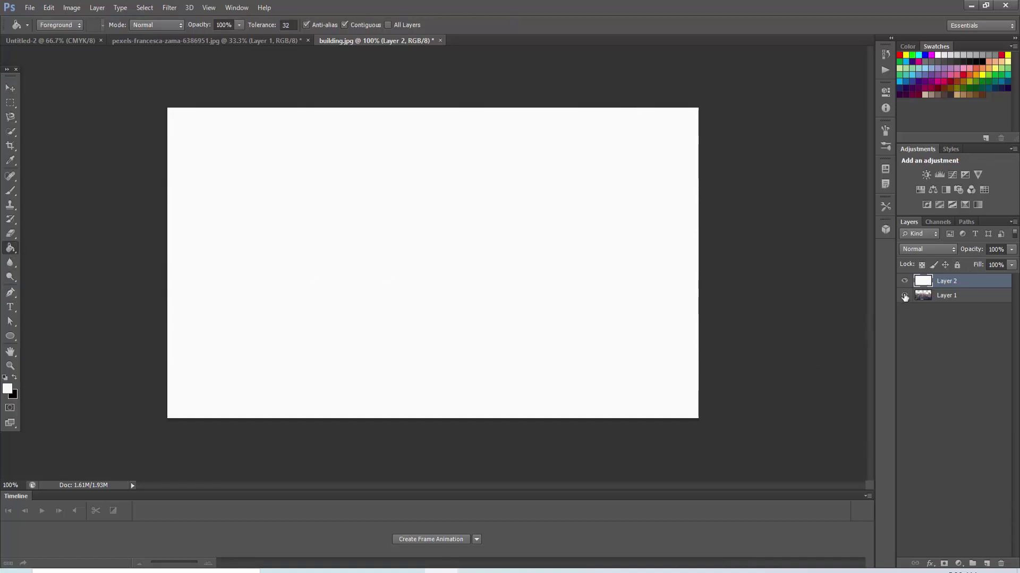
Step: Place the white layer beneath the visible skyline cutout and merge the two layers
left_click_drag(967, 286, 972, 303)
key("ctrl+shift+e")
Step: Copy the merged skyline into the woman's document with the Move tool, placing it beside her and overlapping her jacket
key("v")
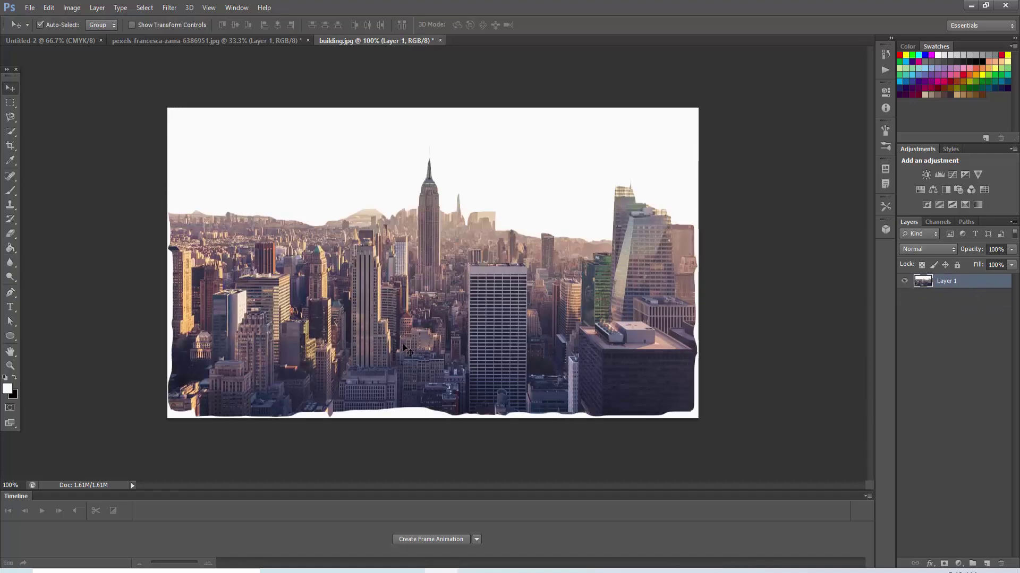
left_click_drag(411, 455, 277, 260)
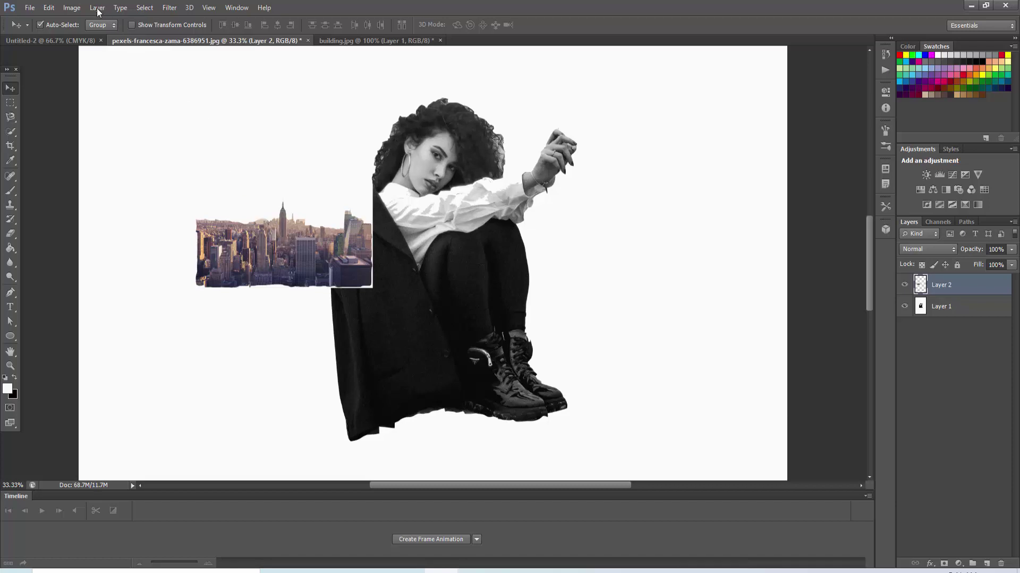
Step: Rotate the skyline layer 90° counterclockwise so the buildings point away from the woman
left_click(50, 8)
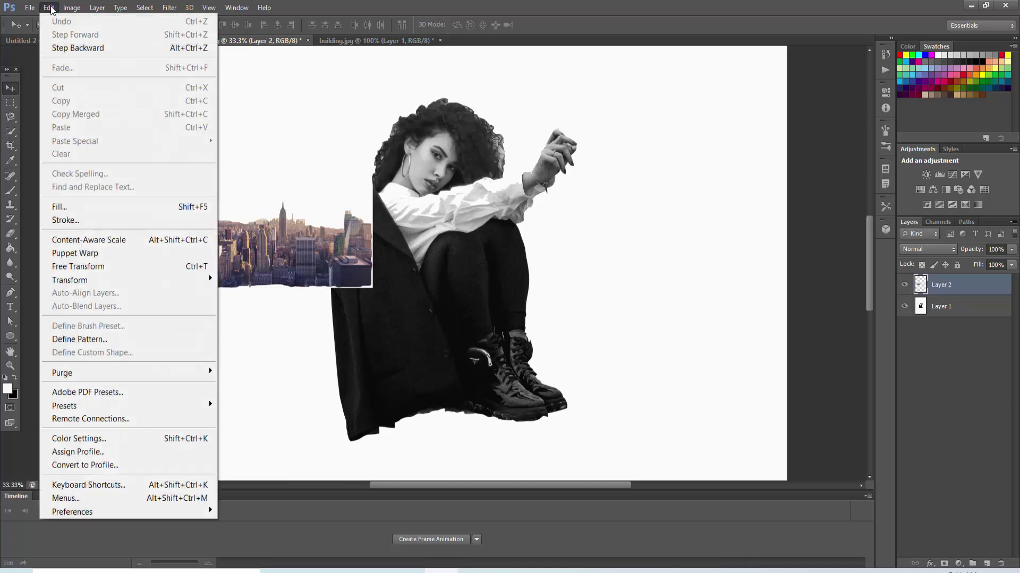
mouse_move(80, 282)
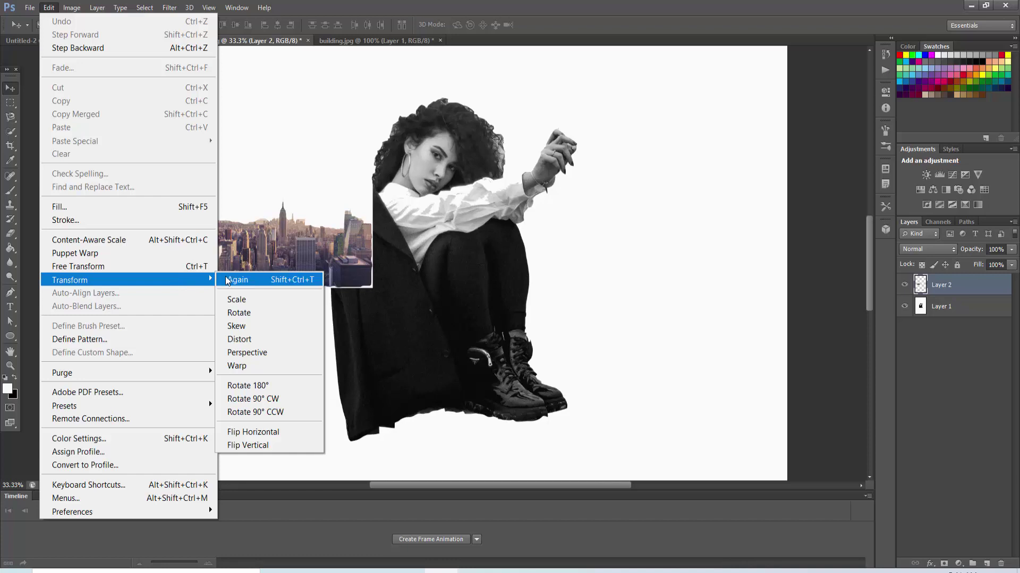
left_click(239, 416)
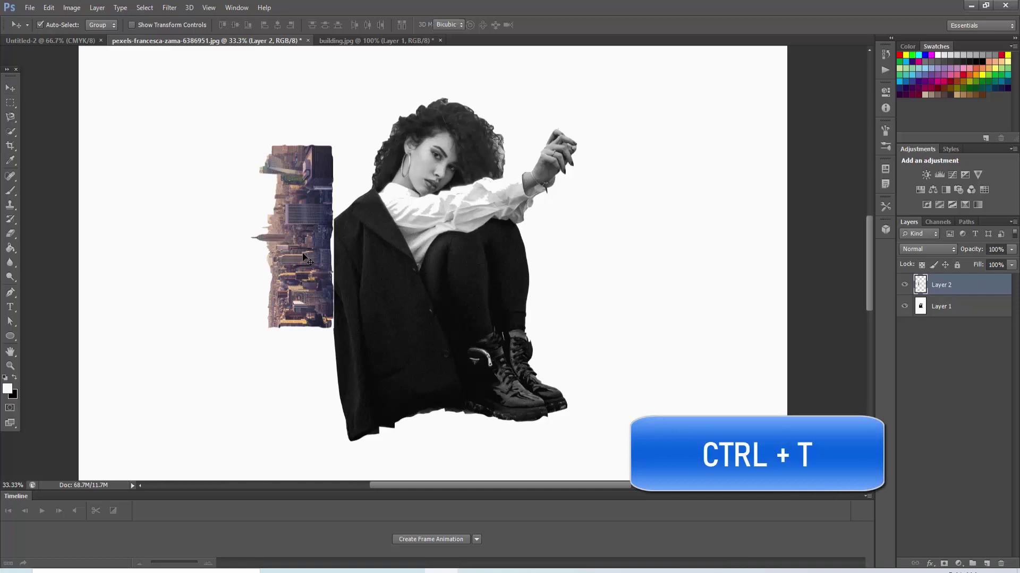
Step: Enlarge the rotated skyline to about 220% width and 154% height and position it over the back of the woman's jacket
key("ctrl+t")
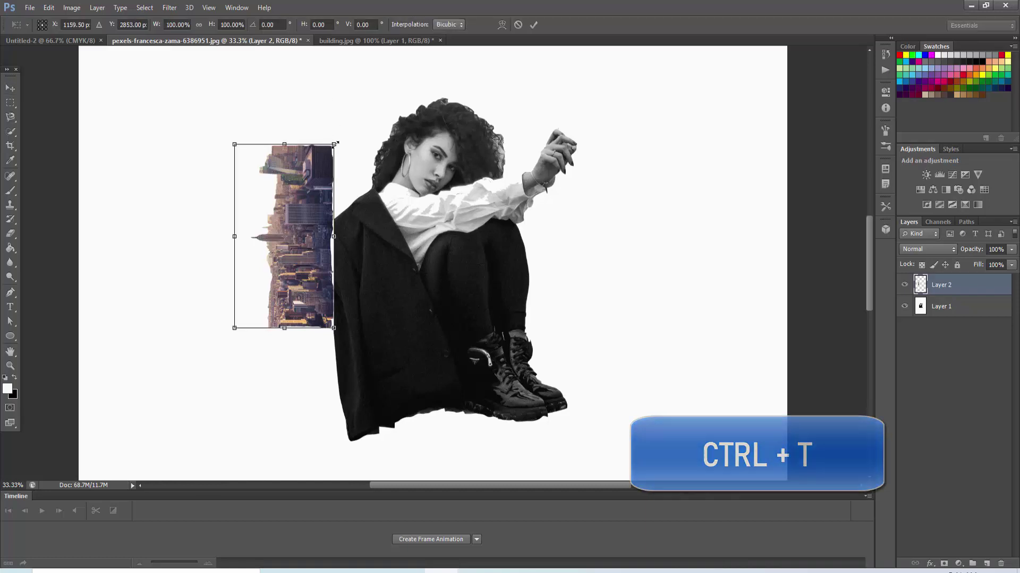
left_click_drag(333, 144, 432, 76)
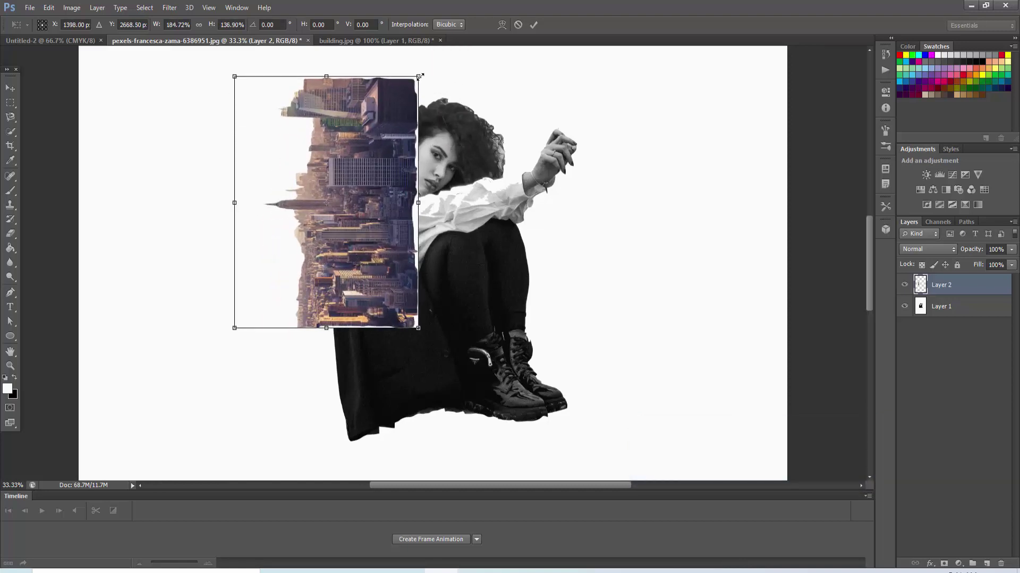
left_click_drag(339, 204, 323, 241)
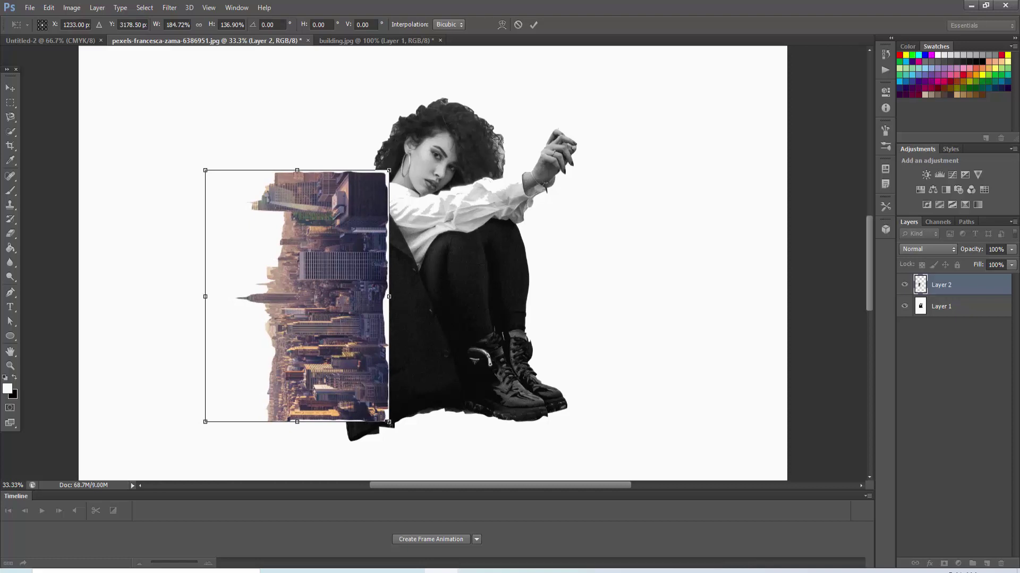
left_click_drag(389, 422, 406, 449)
left_click_drag(304, 308, 292, 283)
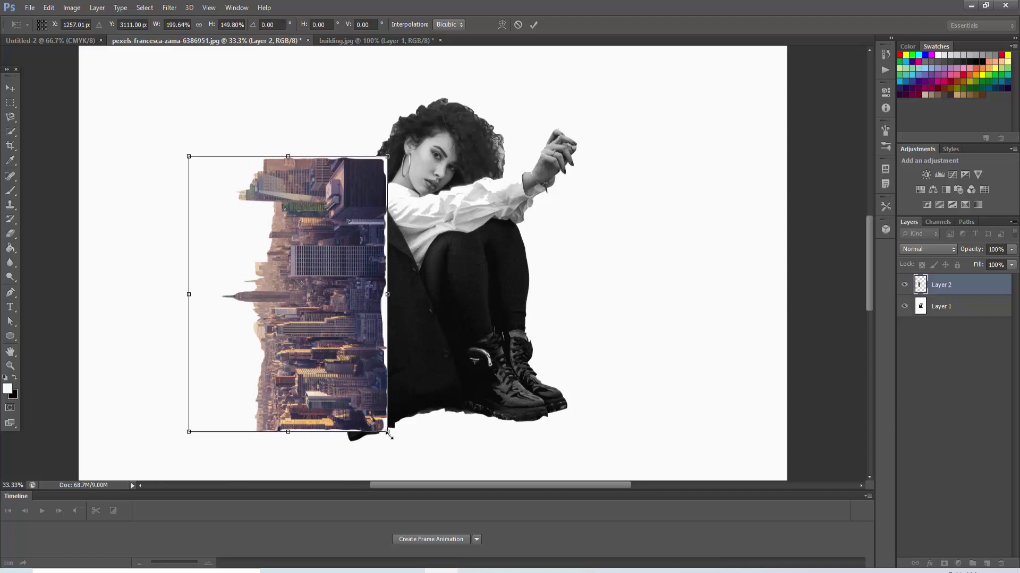
left_click_drag(389, 433, 410, 442)
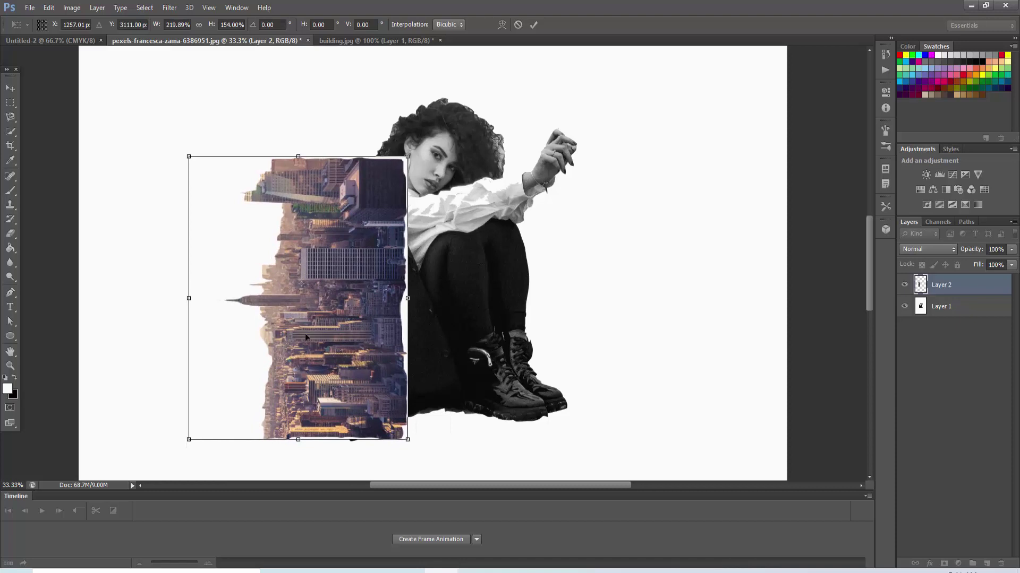
key("Return")
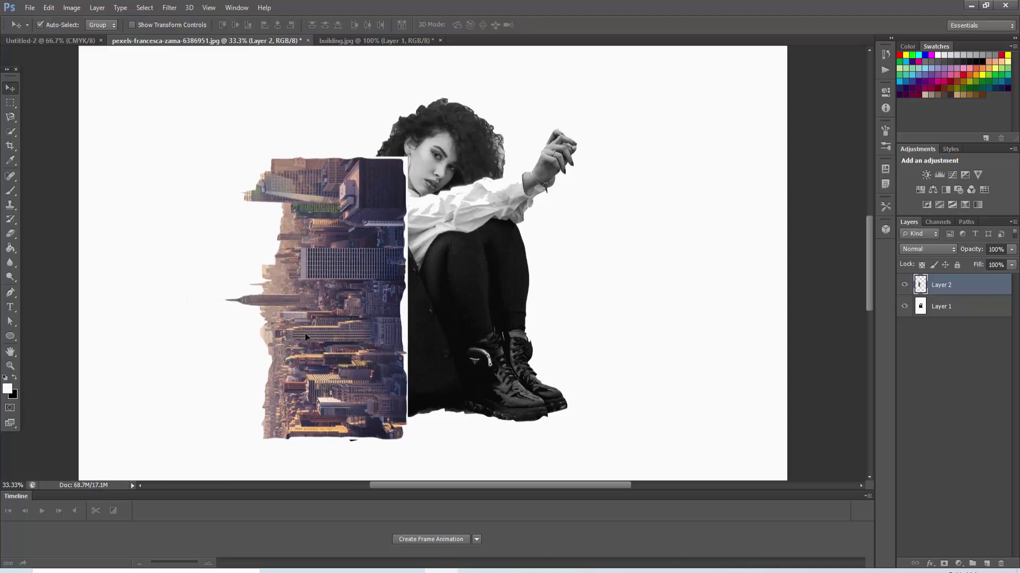
Step: Add a layer mask to the skyline and paint it with a soft round 87 px black brush to blend its edges into the woman
key("d")
left_click(943, 565)
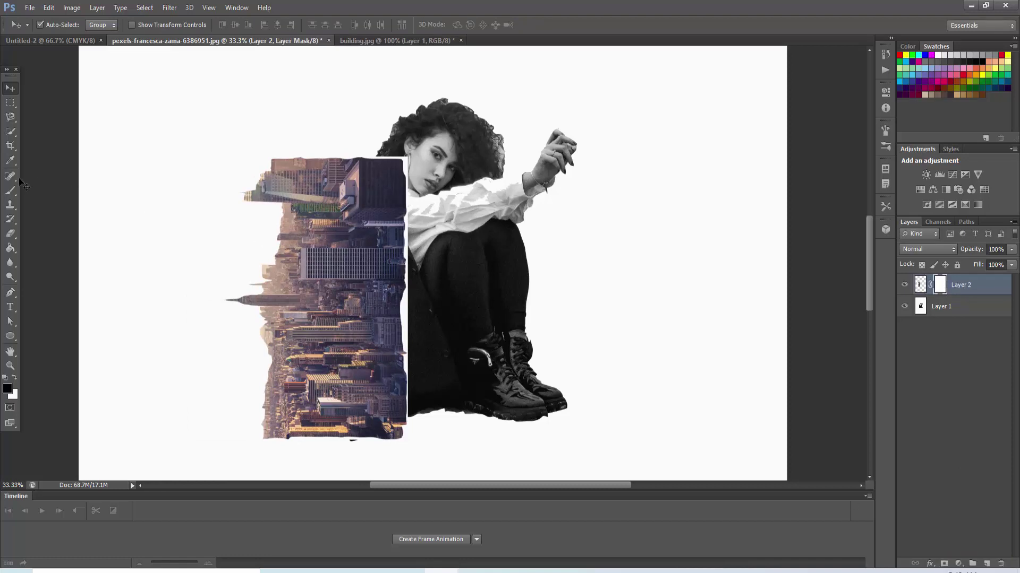
left_click(8, 194)
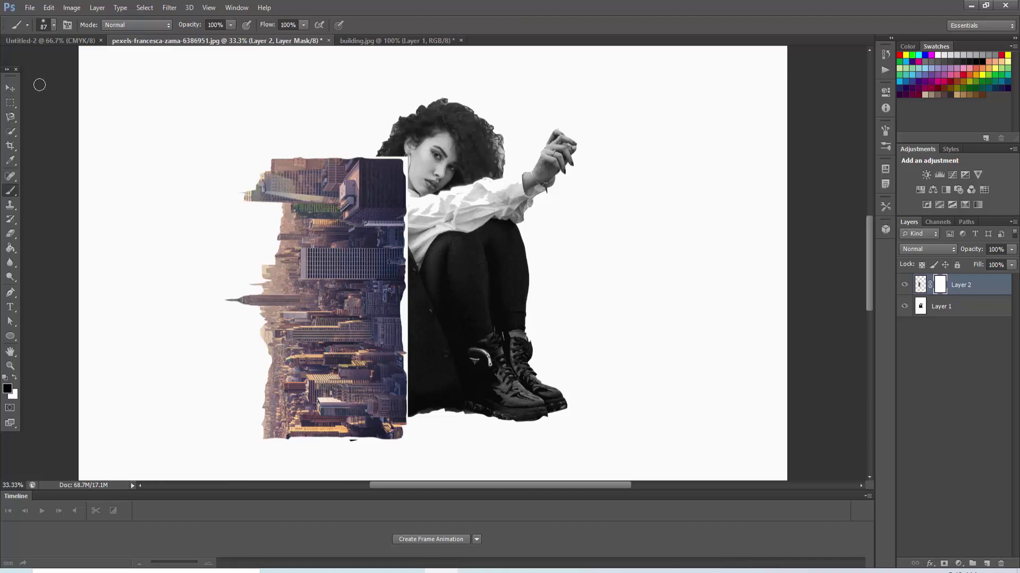
left_click(53, 24)
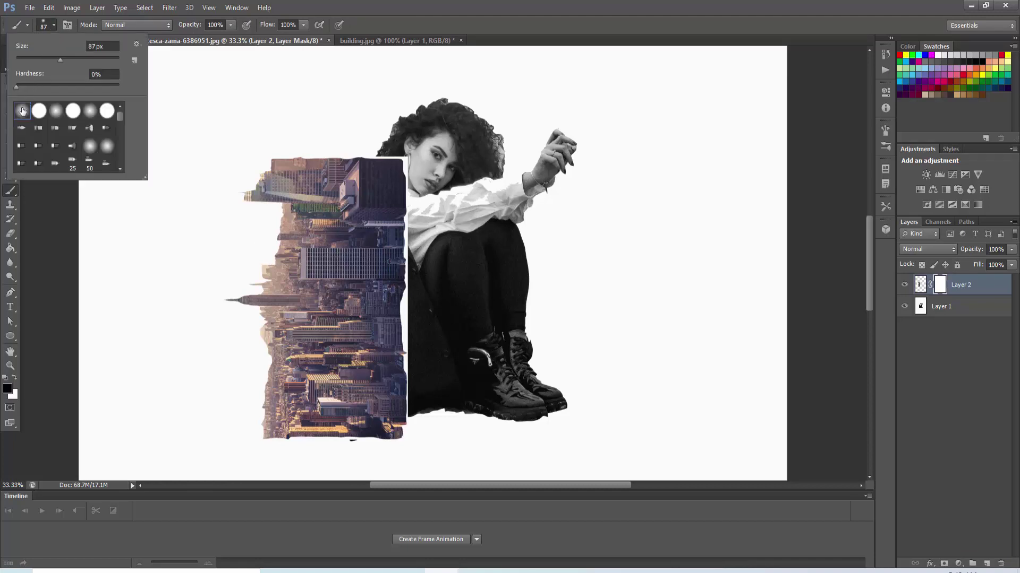
double_click(23, 113)
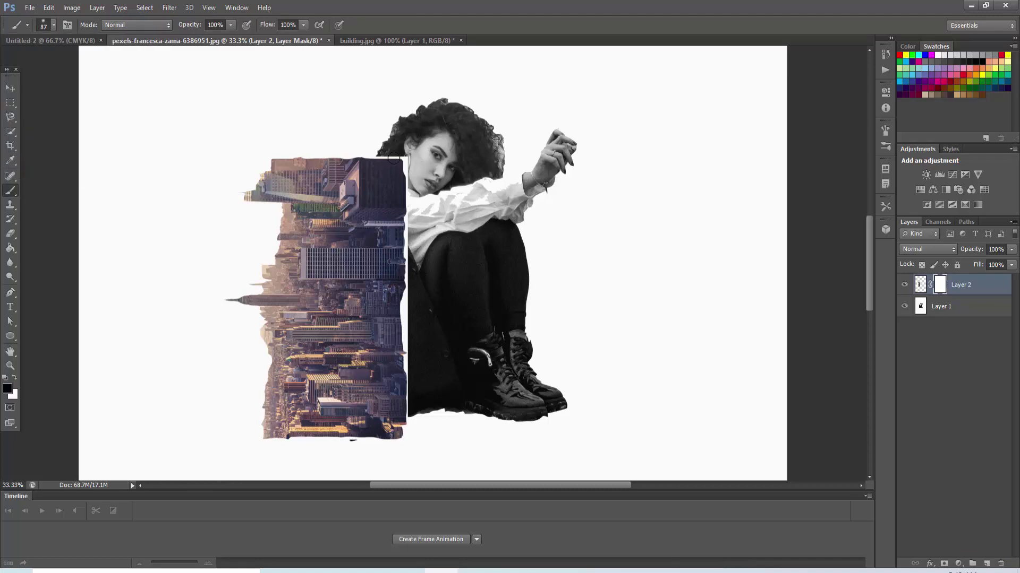
left_click_drag(404, 158, 405, 366)
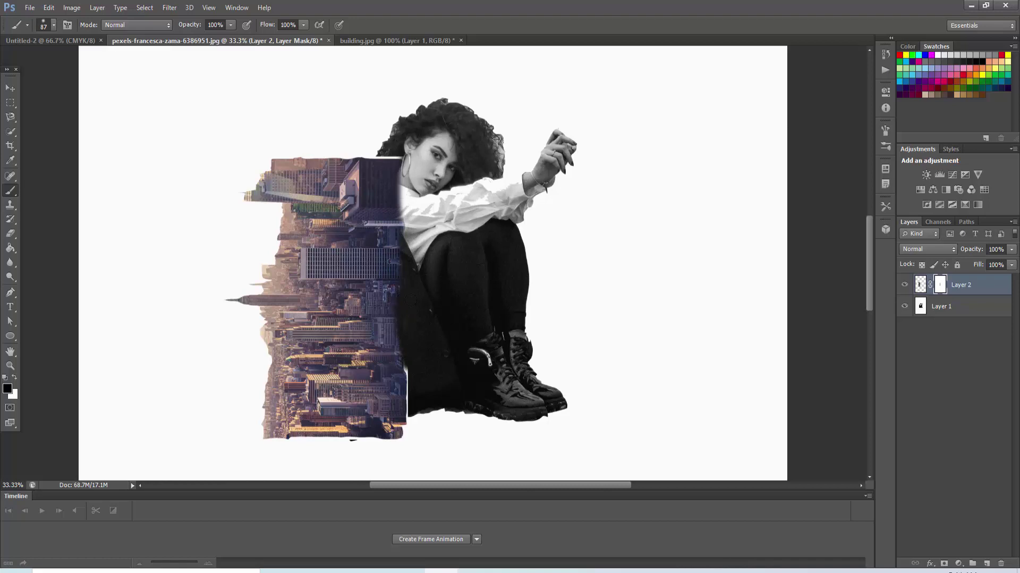
mouse_move(411, 301)
left_mouse_down()
mouse_move(410, 417)
mouse_move(400, 158)
left_mouse_up()
left_click_drag(382, 155, 378, 156)
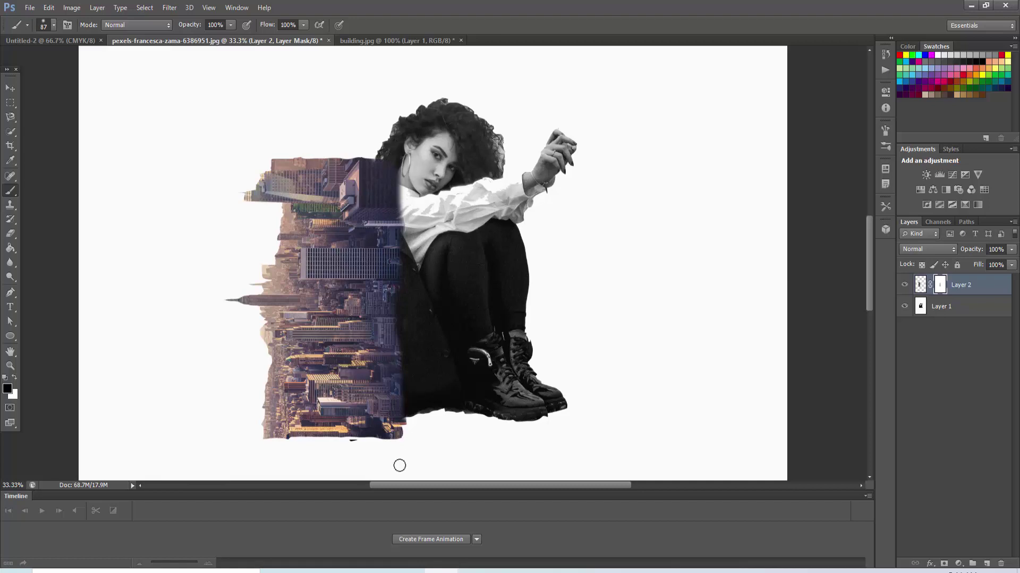
mouse_move(395, 434)
left_mouse_down()
mouse_move(409, 419)
mouse_move(392, 442)
mouse_move(405, 437)
mouse_move(358, 445)
mouse_move(401, 429)
left_mouse_up()
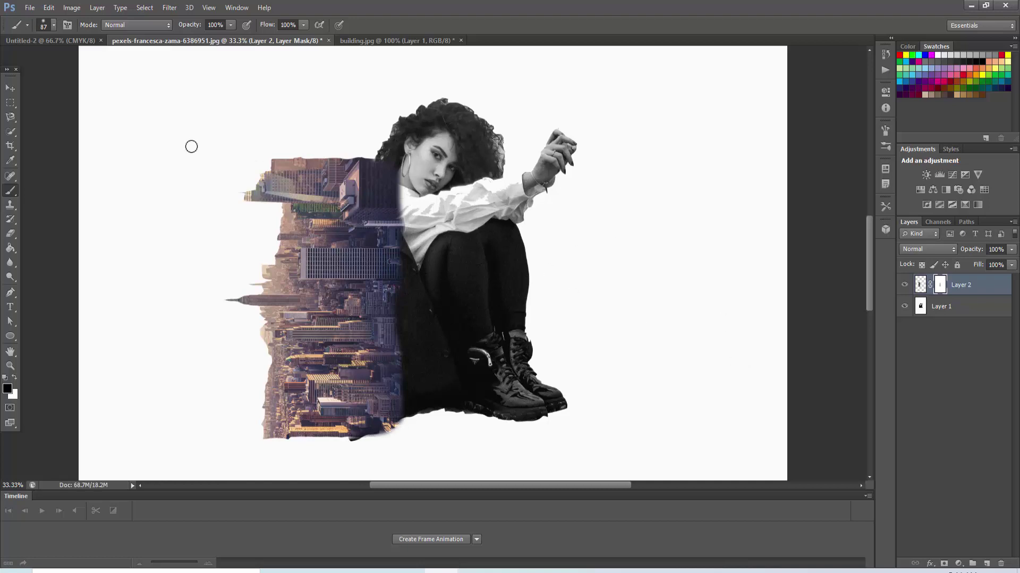
Step: Merge the masked skyline layer with the woman's layer
left_click(12, 90)
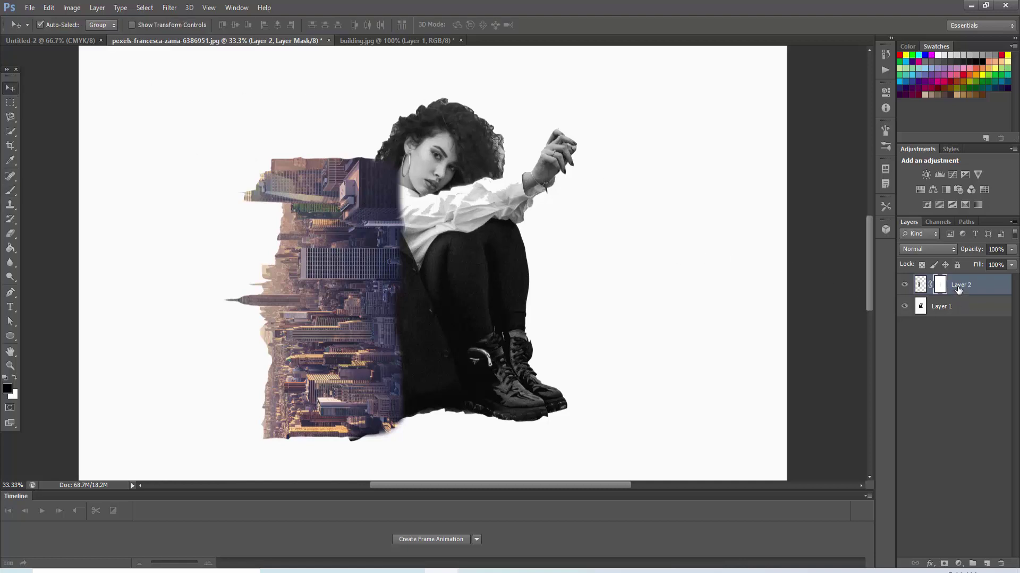
left_click(966, 315, "shift")
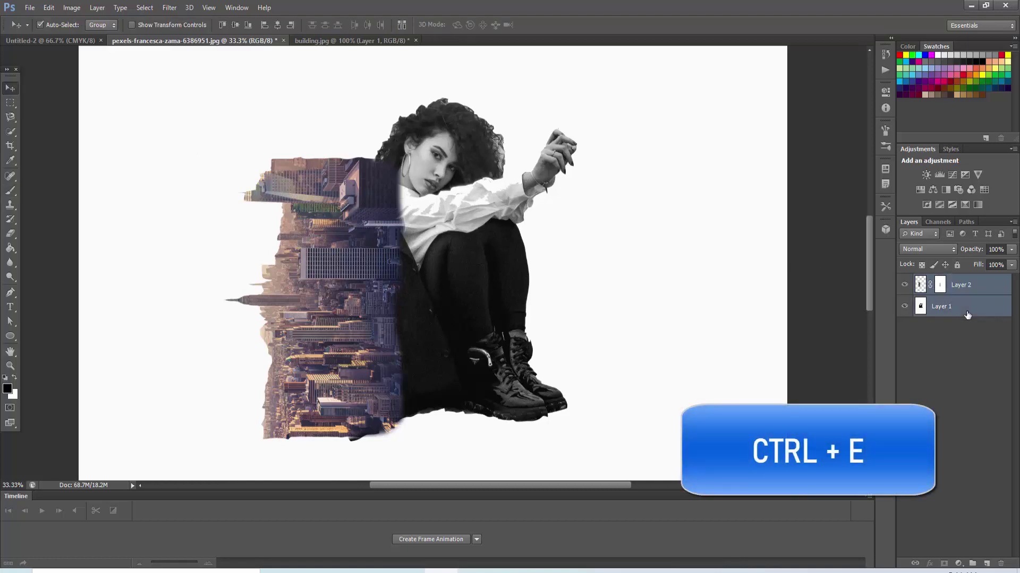
key("ctrl+e")
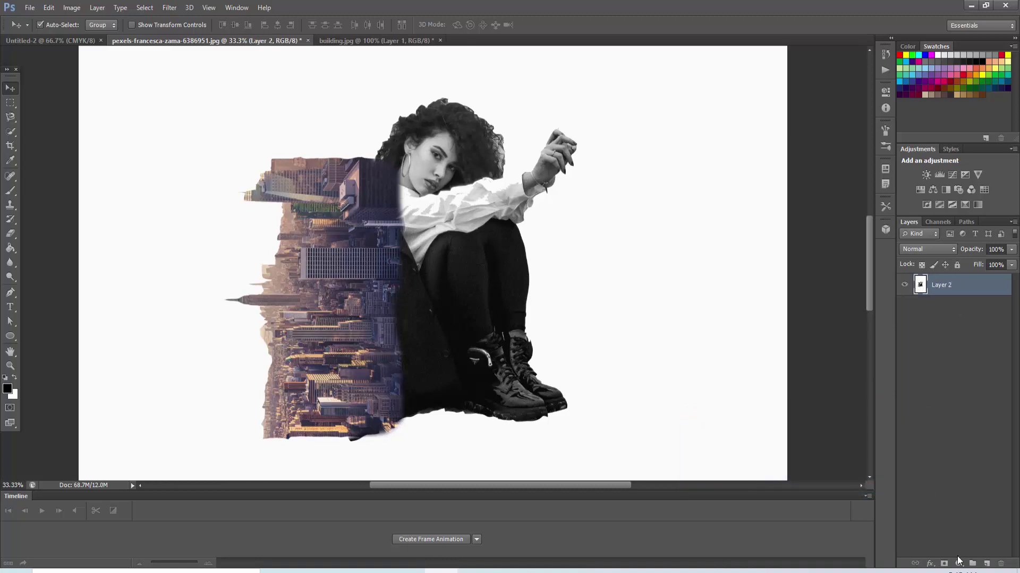
Step: Add a linear gradient fill layer above the merged image using the Spectrum preset, with the angle set to -56.31°
left_click(958, 563)
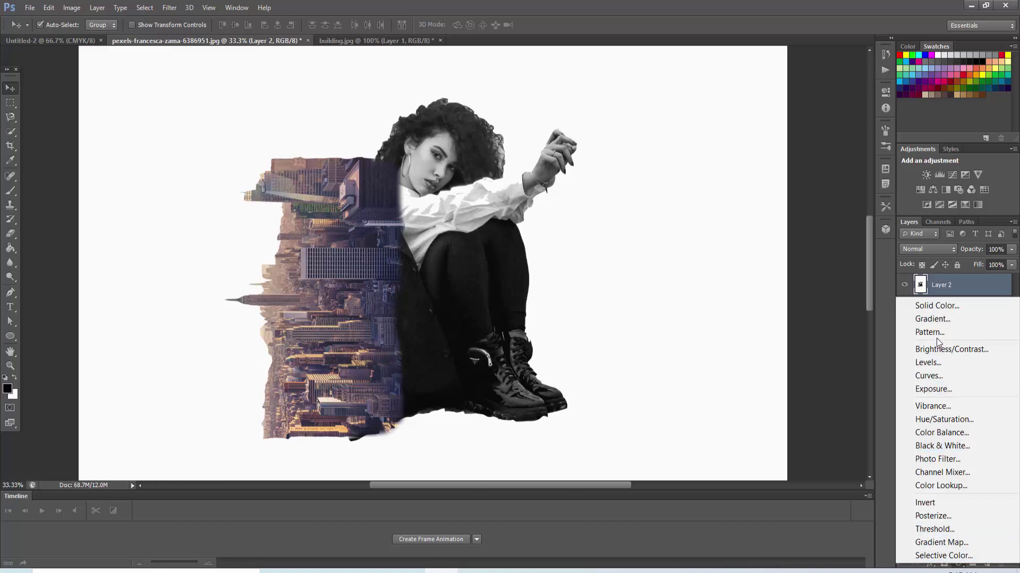
left_click(932, 318)
left_click(684, 149)
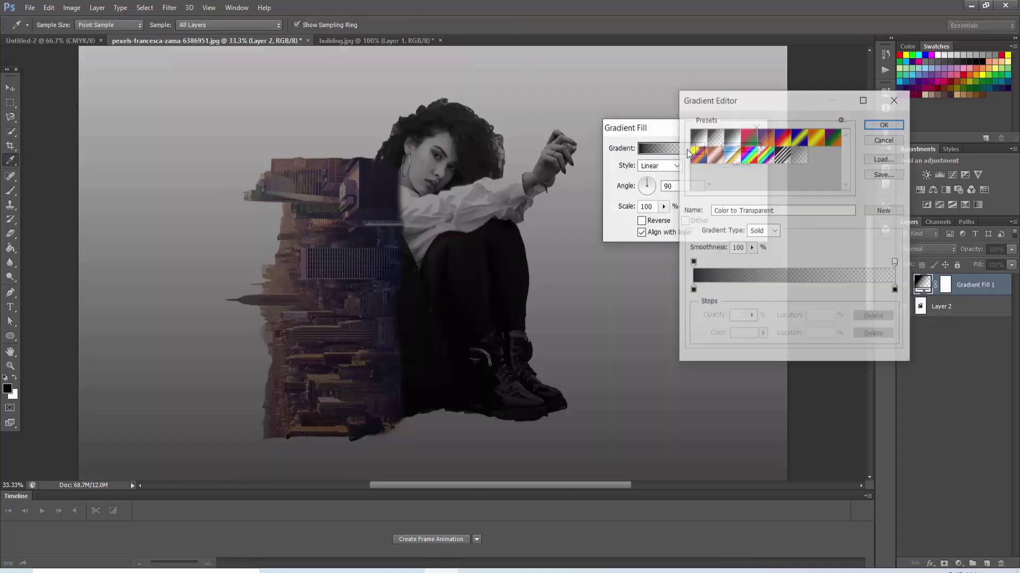
left_click(750, 144)
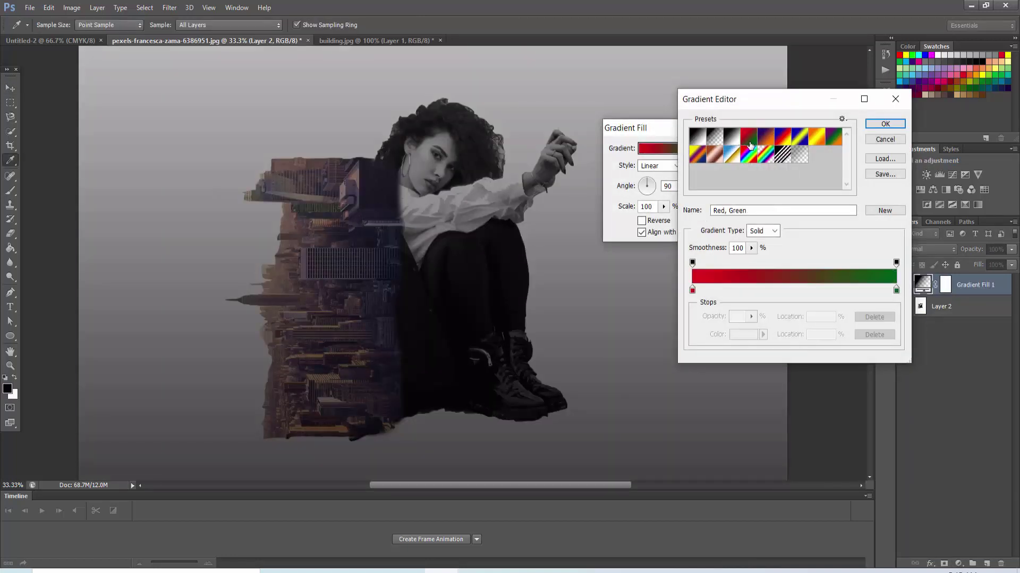
left_click(799, 137)
left_click(748, 154)
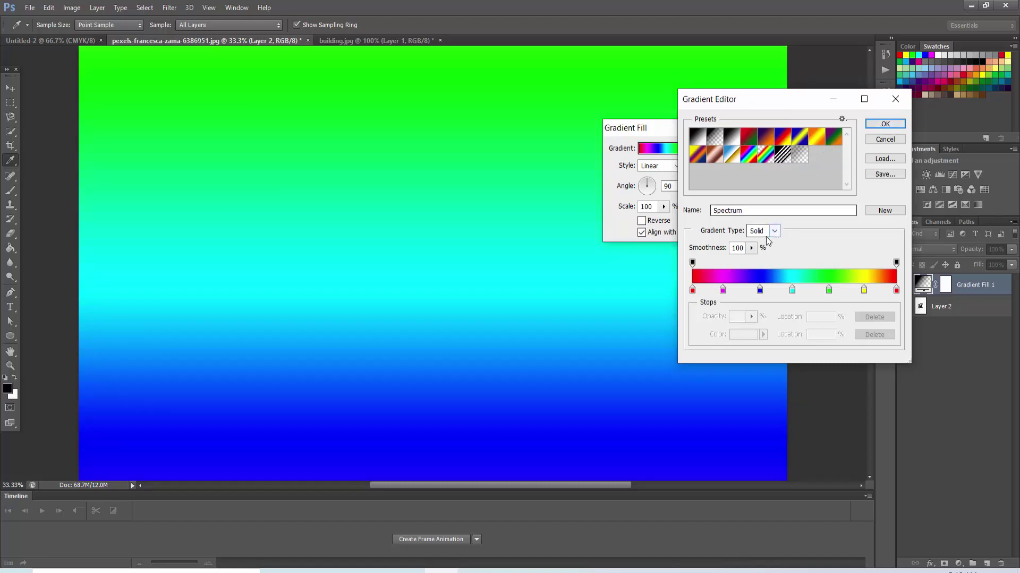
left_click(878, 126)
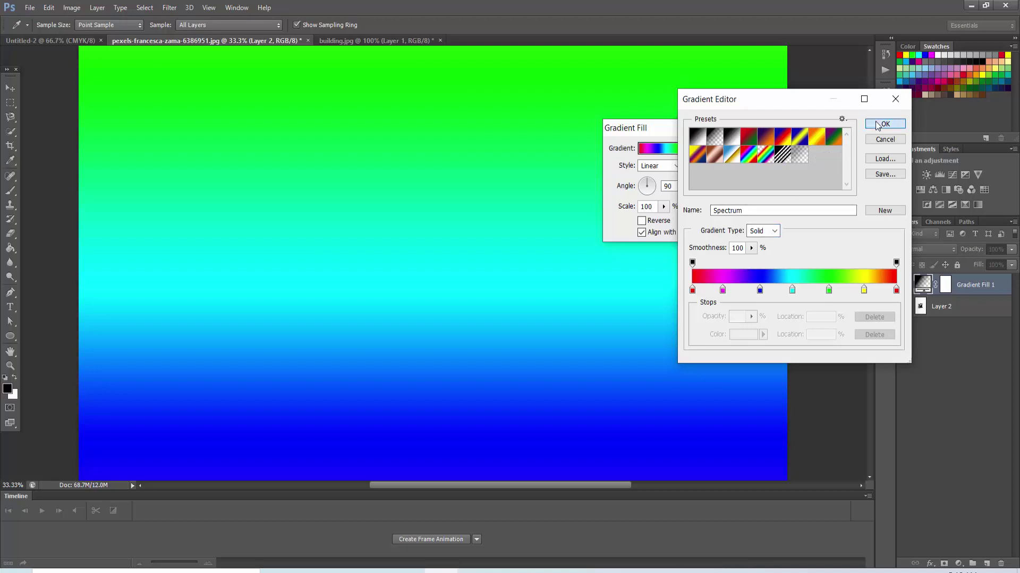
mouse_move(638, 186)
left_mouse_down()
mouse_move(648, 180)
mouse_move(641, 190)
mouse_move(651, 194)
left_mouse_up()
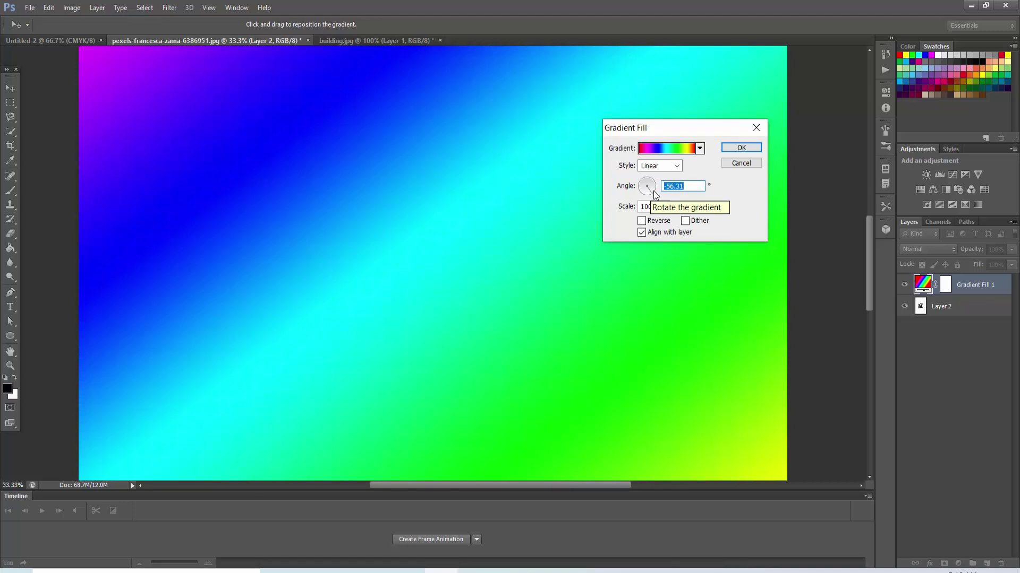
left_click(741, 150)
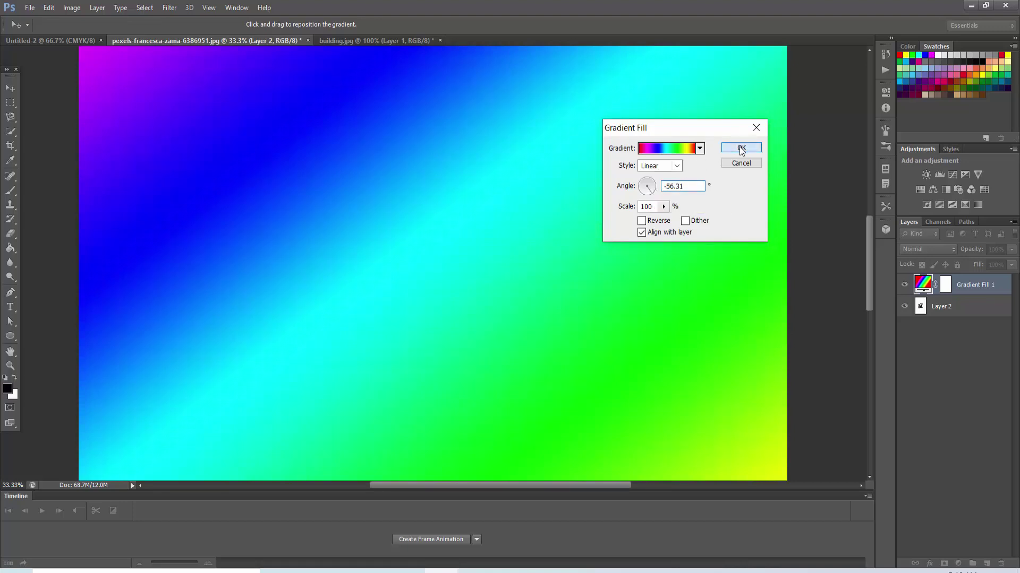
Step: Set the gradient fill layer's blend mode to Screen and merge it with the image layer below
left_click(916, 249)
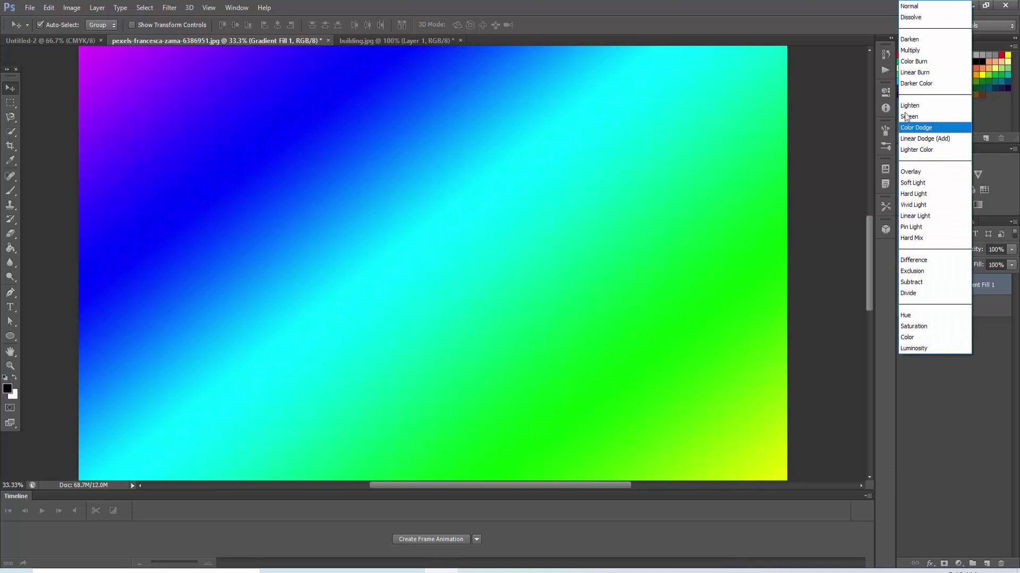
left_click(907, 116)
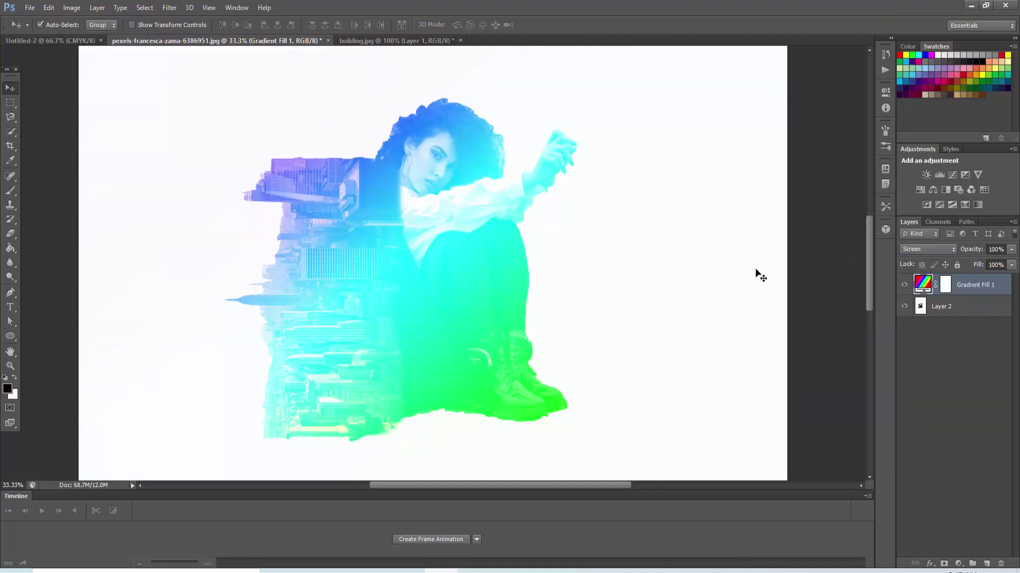
left_click(958, 313, "shift")
key("ctrl+e")
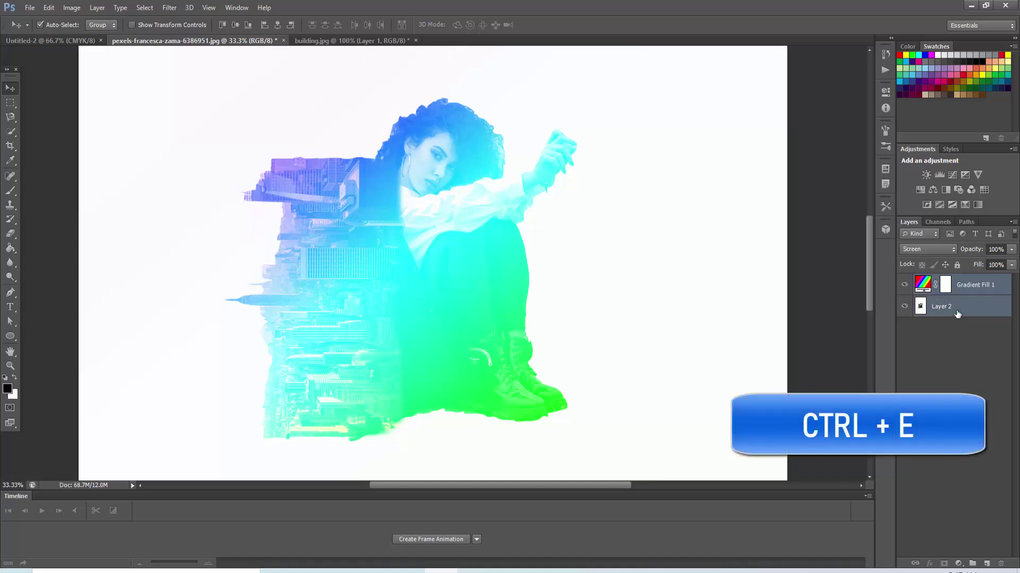